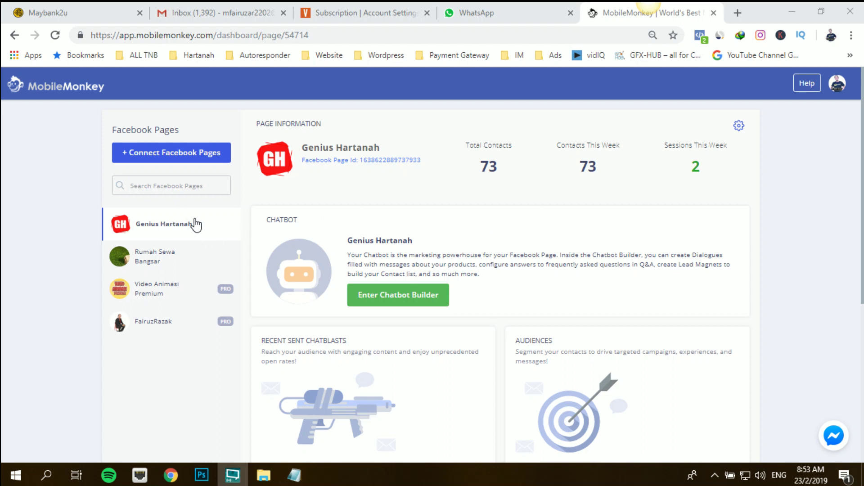
Open the Chat Blaster under Marketing Automation for the Genius Hartanah page's chatbot.
{"action": "left_click", "coordinate": [155, 225]}
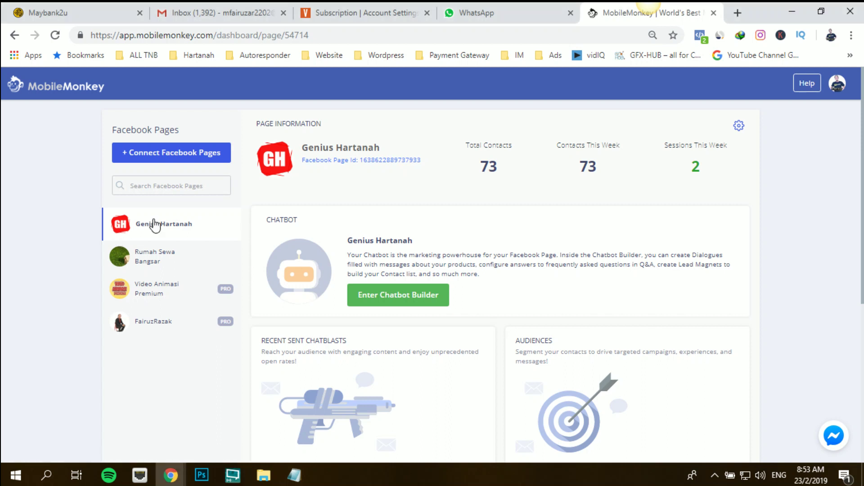
{"action": "left_click", "coordinate": [388, 302]}
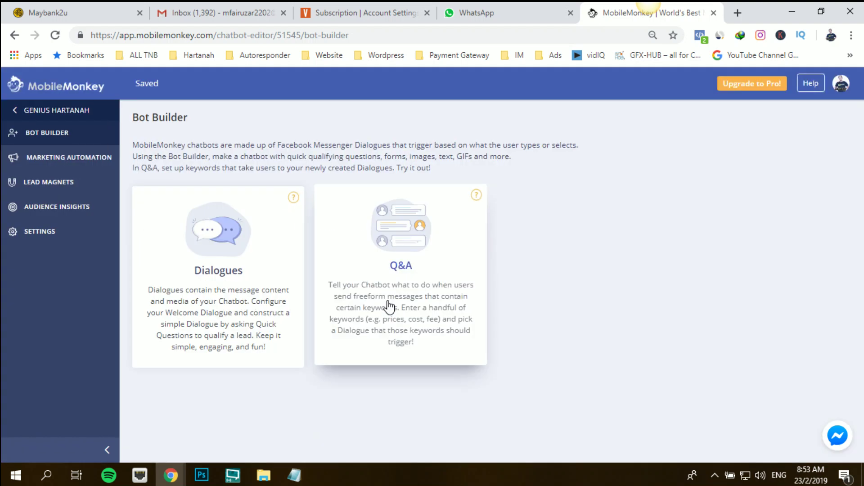
{"action": "left_click", "coordinate": [75, 168]}
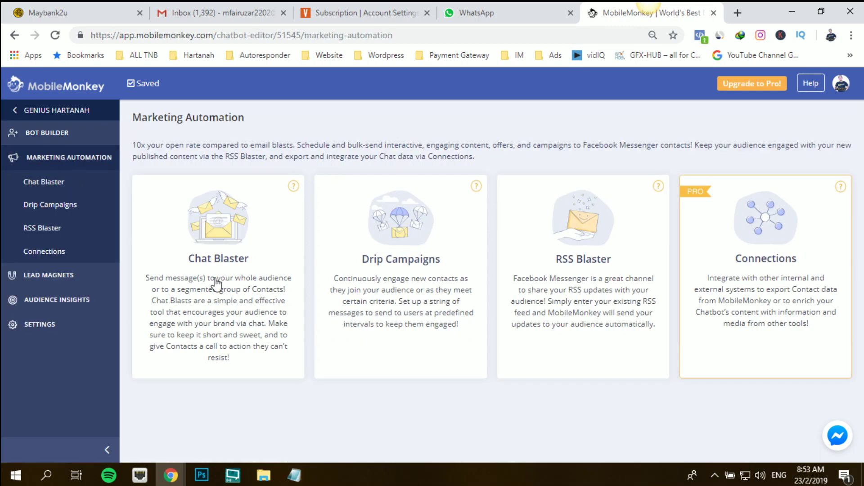
{"action": "left_click", "coordinate": [246, 249]}
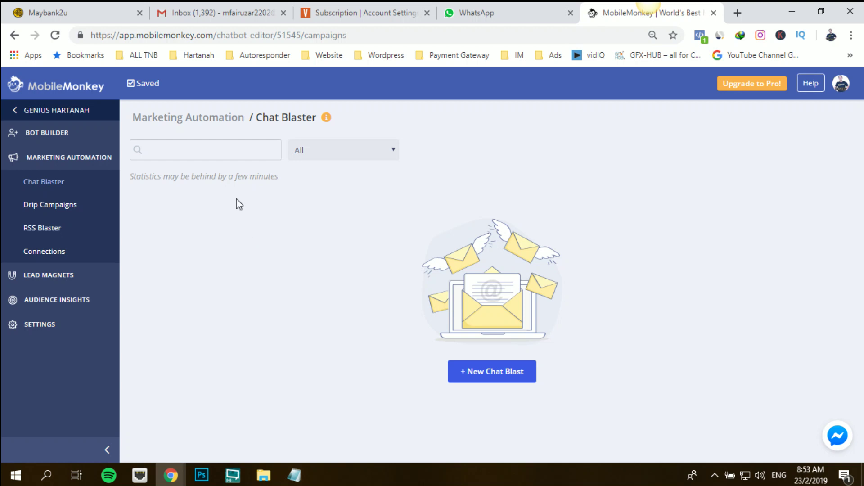
Start a new chat blast and create a new audience for it.
{"action": "left_click", "coordinate": [242, 153]}
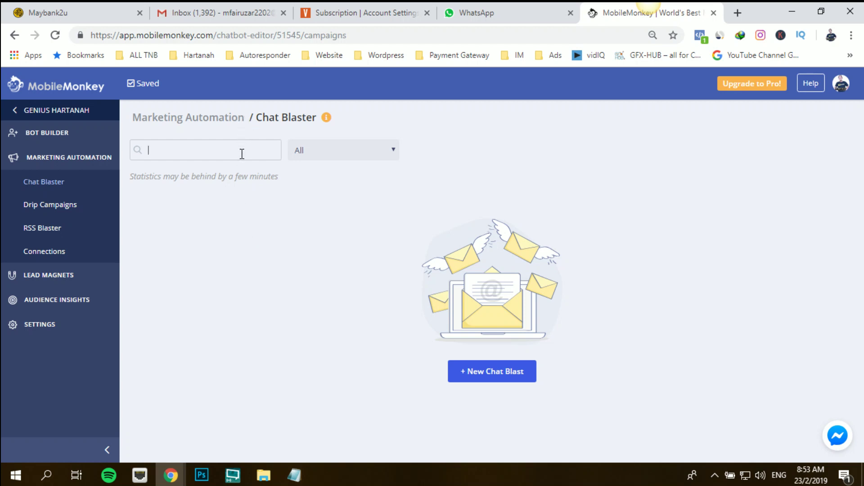
{"action": "left_click", "coordinate": [351, 148]}
{"action": "left_click", "coordinate": [220, 167]}
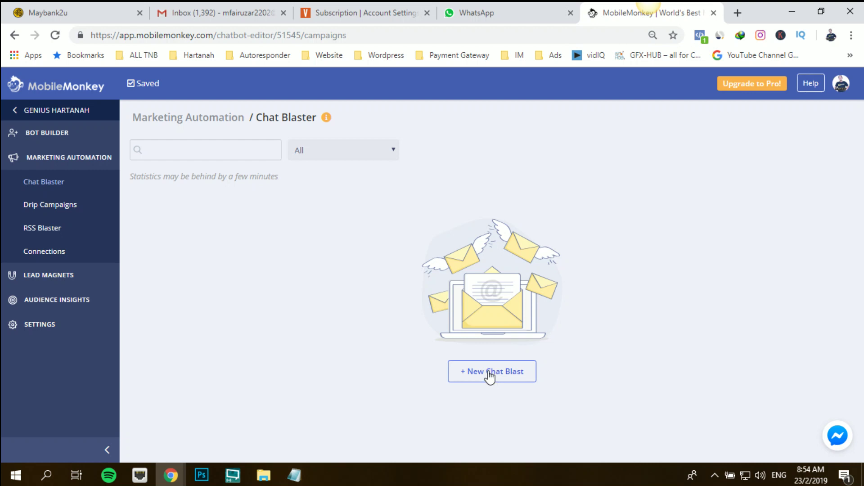
{"action": "left_click", "coordinate": [507, 378]}
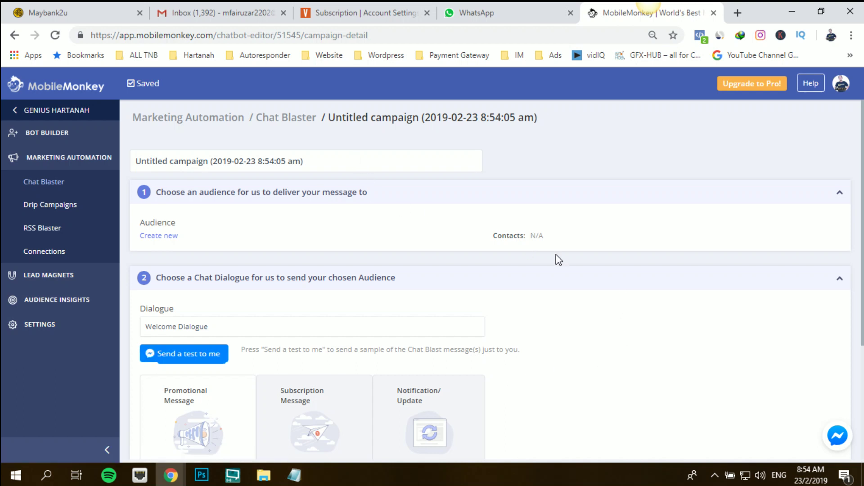
{"action": "scroll", "coordinate": [558, 260], "scroll_direction": "down", "scroll_amount": 2}
{"action": "scroll", "coordinate": [450, 248], "scroll_direction": "up", "scroll_amount": 2}
{"action": "left_click", "coordinate": [285, 233]}
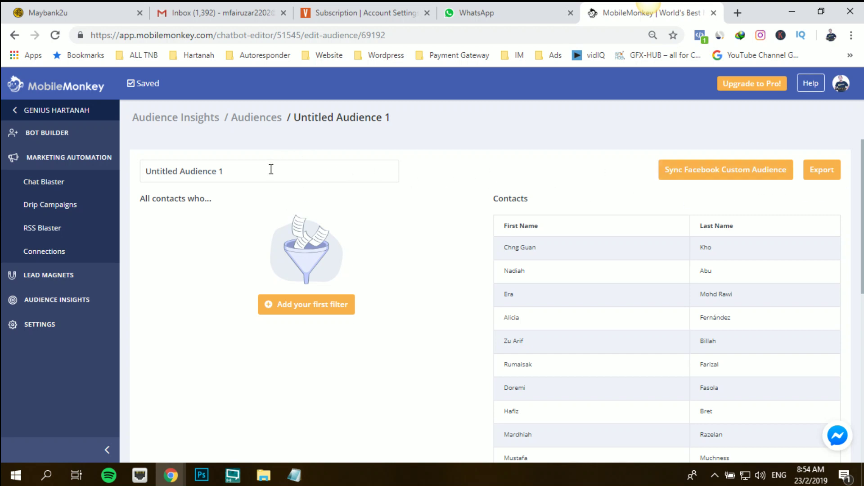
Rename the new audience as ALL CONTACT.
{"action": "left_click_drag", "start_coordinate": [271, 169], "coordinate": [143, 171]}
{"action": "type", "text": "A"}
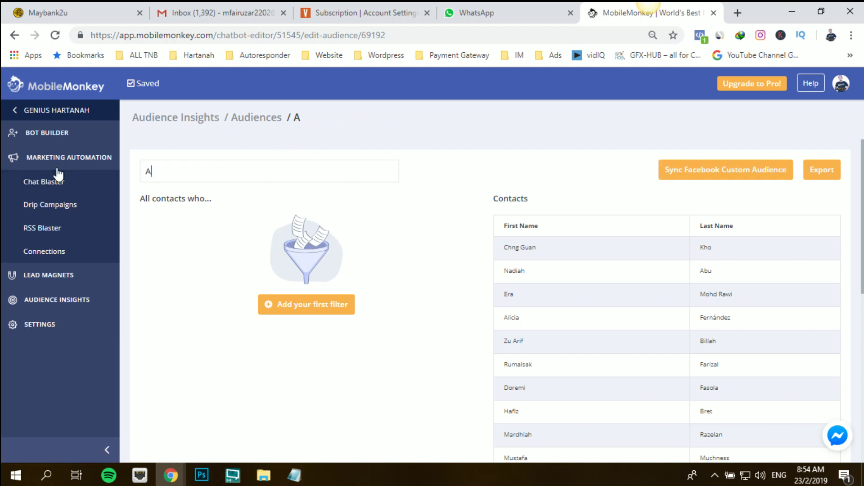
{"action": "type", "text": "LL CONTACT"}
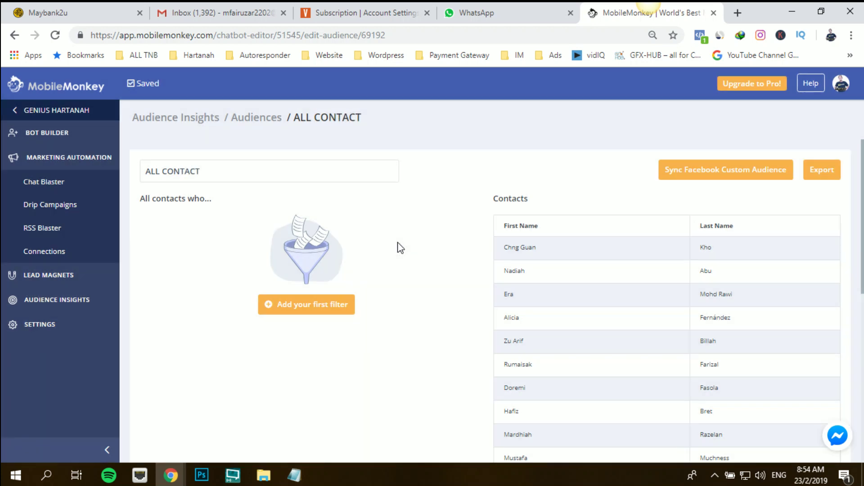
Start the audience's first filter, for contacts who have an attribute with certain values.
{"action": "scroll", "coordinate": [399, 247], "scroll_direction": "down", "scroll_amount": 9}
{"action": "scroll", "coordinate": [401, 248], "scroll_direction": "up", "scroll_amount": 10}
{"action": "left_click", "coordinate": [343, 311]}
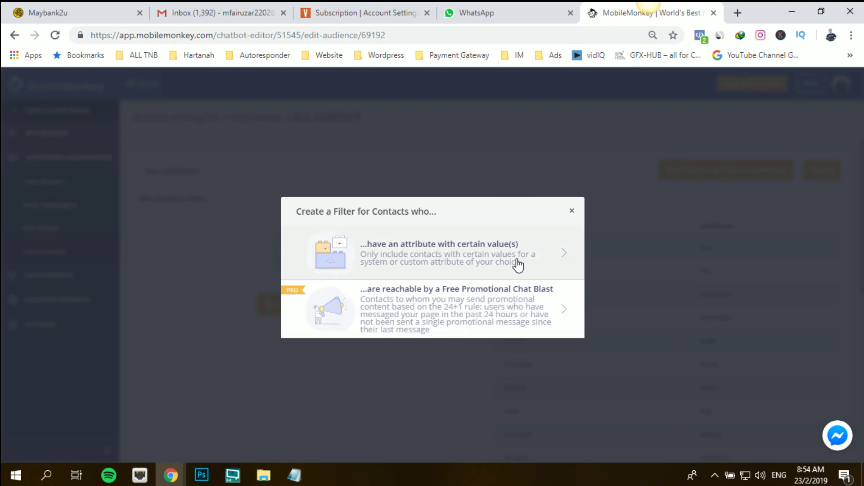
{"action": "left_click", "coordinate": [495, 256]}
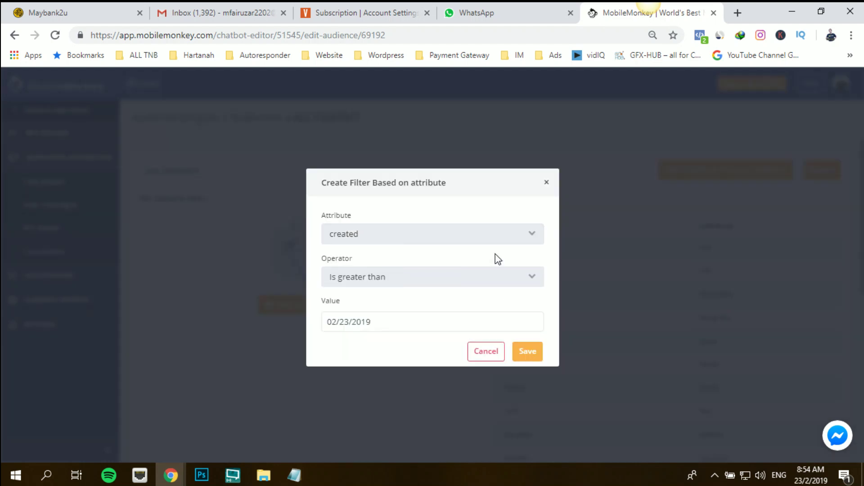
Look through the attributes available for the filter, leaving created selected.
{"action": "left_click", "coordinate": [472, 244]}
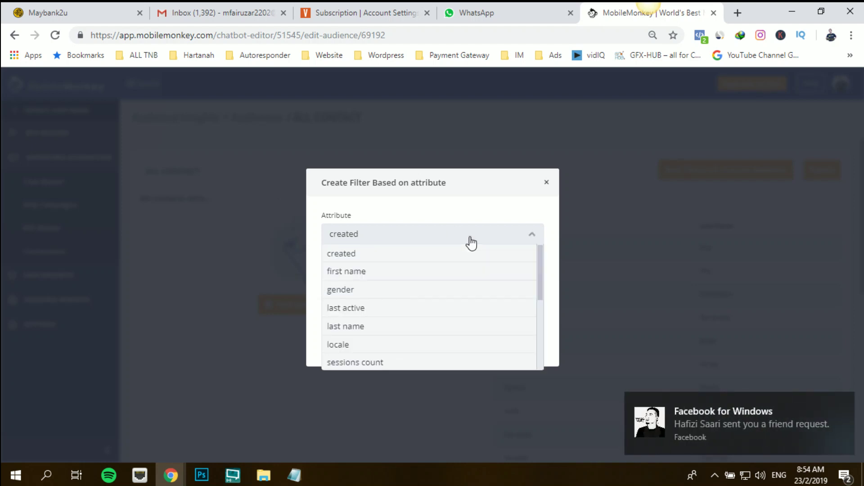
{"action": "left_click", "coordinate": [471, 243]}
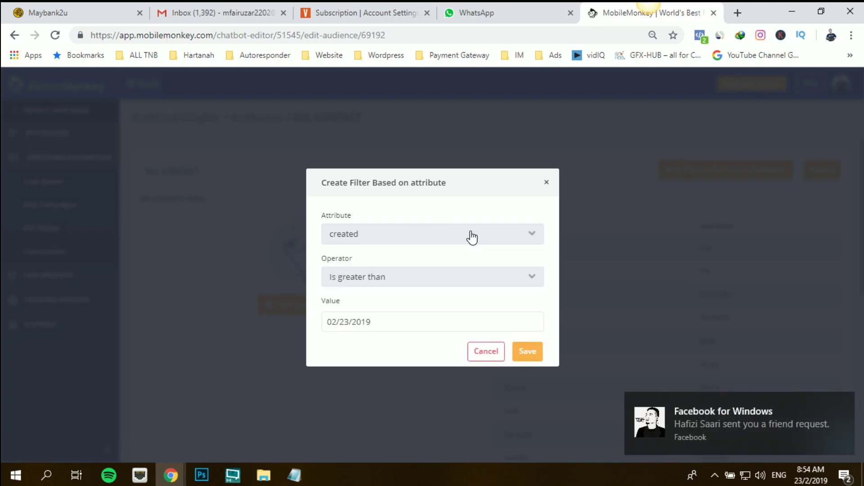
{"action": "left_click", "coordinate": [472, 237]}
{"action": "scroll", "coordinate": [461, 323], "scroll_direction": "down", "scroll_amount": 3}
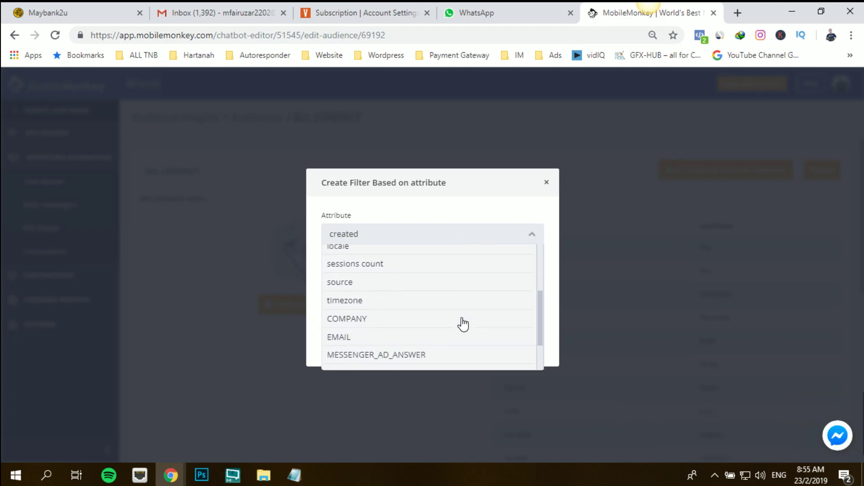
{"action": "scroll", "coordinate": [463, 324], "scroll_direction": "up", "scroll_amount": 3}
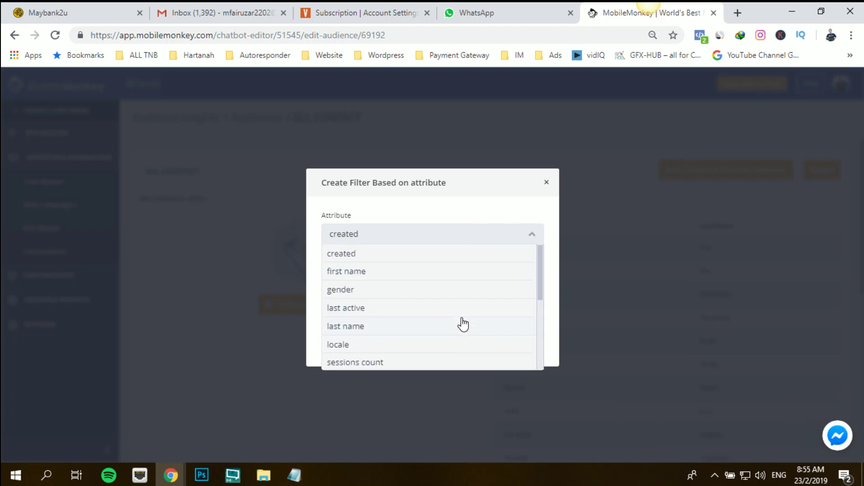
{"action": "scroll", "coordinate": [463, 324], "scroll_direction": "down", "scroll_amount": 1}
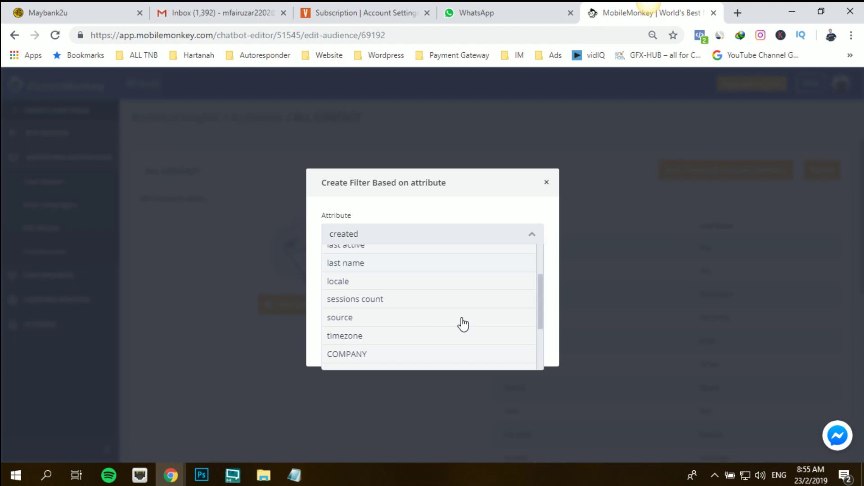
{"action": "scroll", "coordinate": [463, 324], "scroll_direction": "down", "scroll_amount": 2}
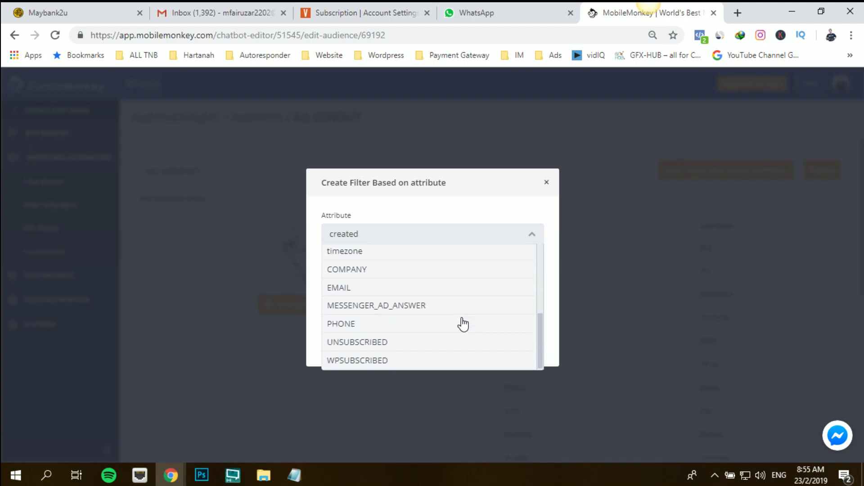
{"action": "scroll", "coordinate": [463, 324], "scroll_direction": "up", "scroll_amount": 1}
{"action": "scroll", "coordinate": [462, 324], "scroll_direction": "up", "scroll_amount": 3}
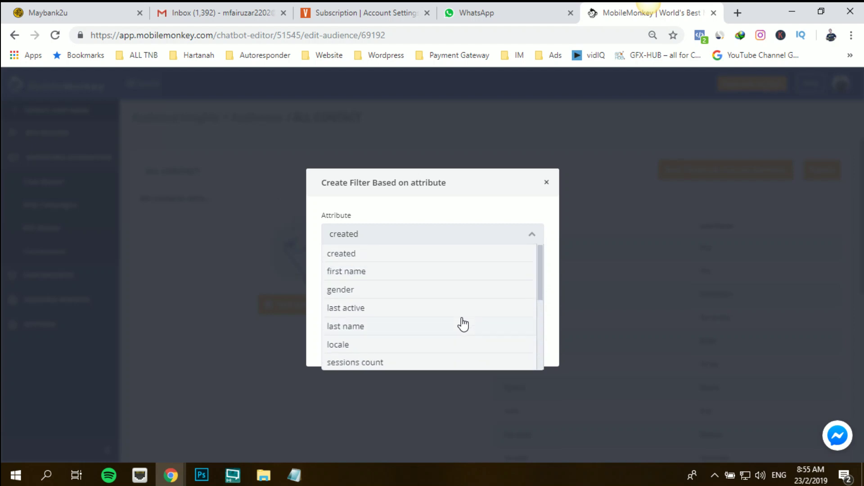
{"action": "left_click", "coordinate": [423, 235]}
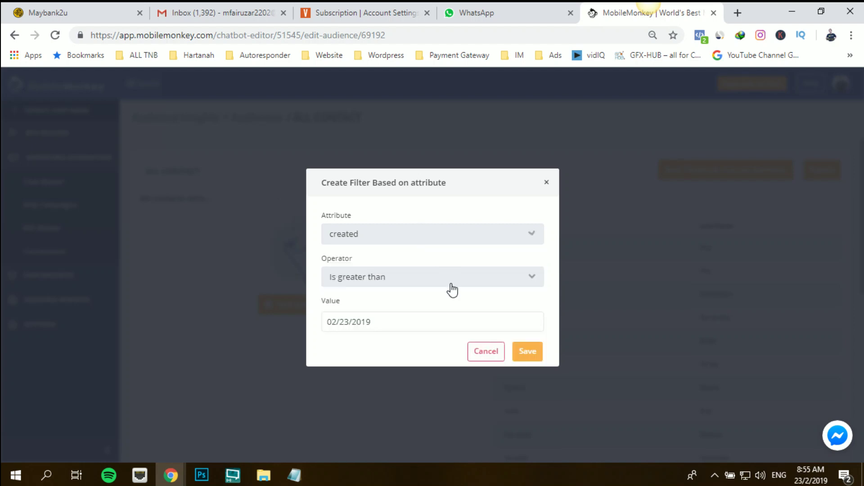
Set the created filter's operator to Is greater than and its date value to 01/01/2018.
{"action": "left_click", "coordinate": [425, 279]}
{"action": "left_click", "coordinate": [408, 296]}
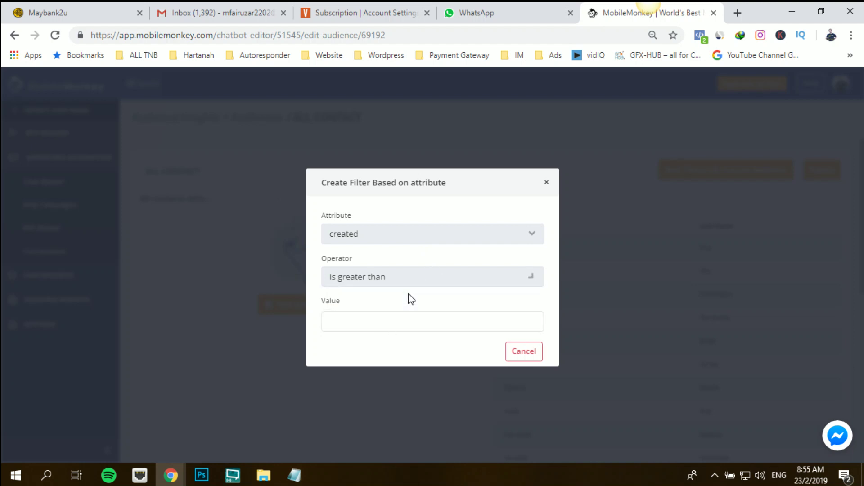
{"action": "left_click", "coordinate": [383, 320]}
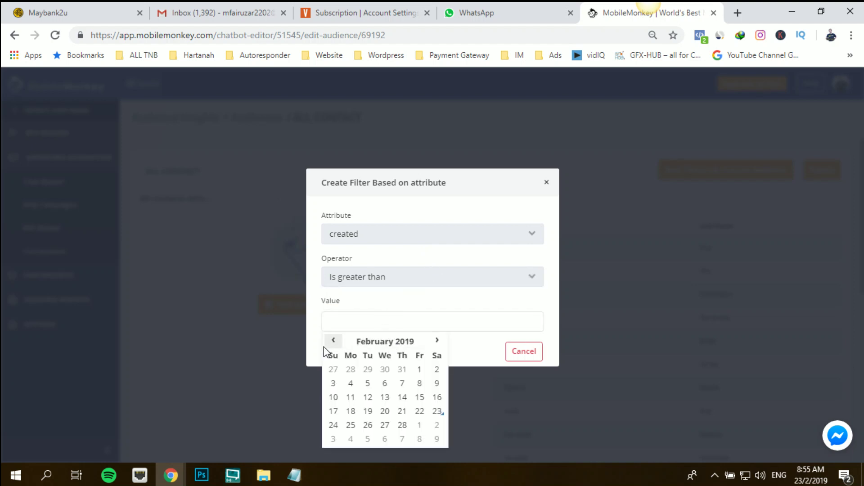
{"action": "left_click", "coordinate": [335, 341]}
{"action": "left_click", "coordinate": [335, 341]}
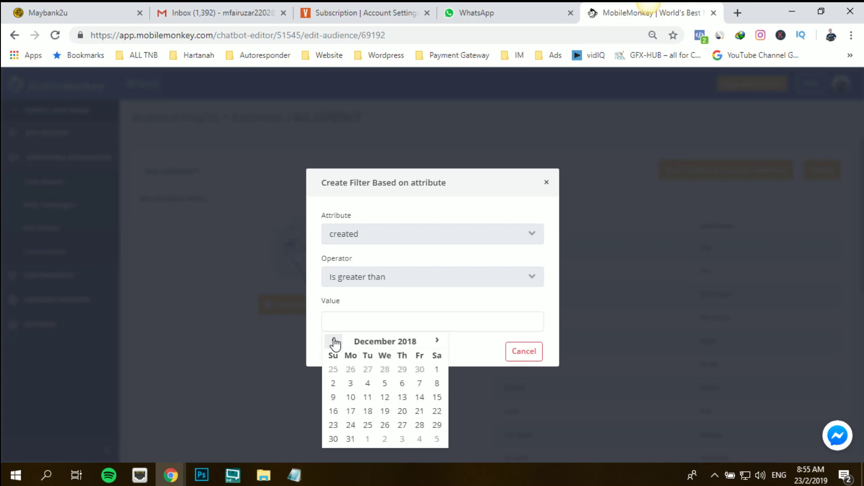
{"action": "left_click", "coordinate": [335, 342]}
{"action": "left_click", "coordinate": [335, 343]}
{"action": "left_click", "coordinate": [335, 343]}
{"action": "left_click", "coordinate": [335, 344]}
{"action": "left_click", "coordinate": [334, 344]}
{"action": "left_click", "coordinate": [335, 344]}
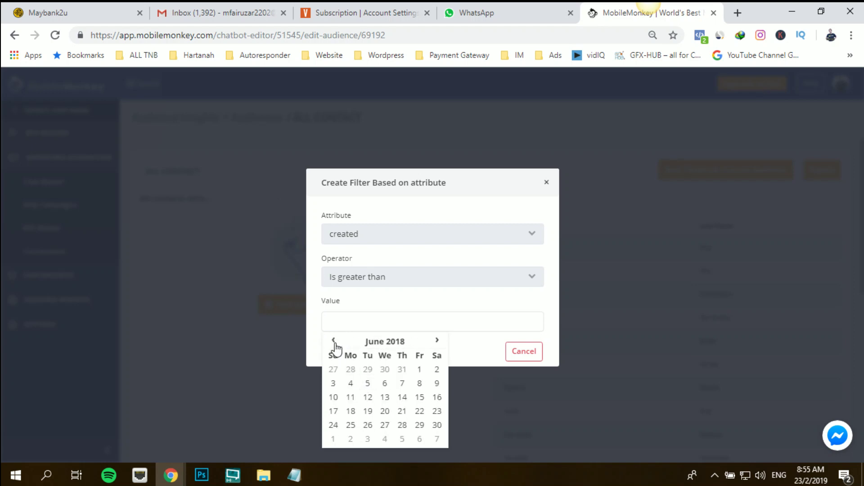
{"action": "left_click", "coordinate": [333, 343]}
{"action": "left_click", "coordinate": [333, 343]}
{"action": "left_click", "coordinate": [333, 343]}
{"action": "left_click", "coordinate": [334, 343]}
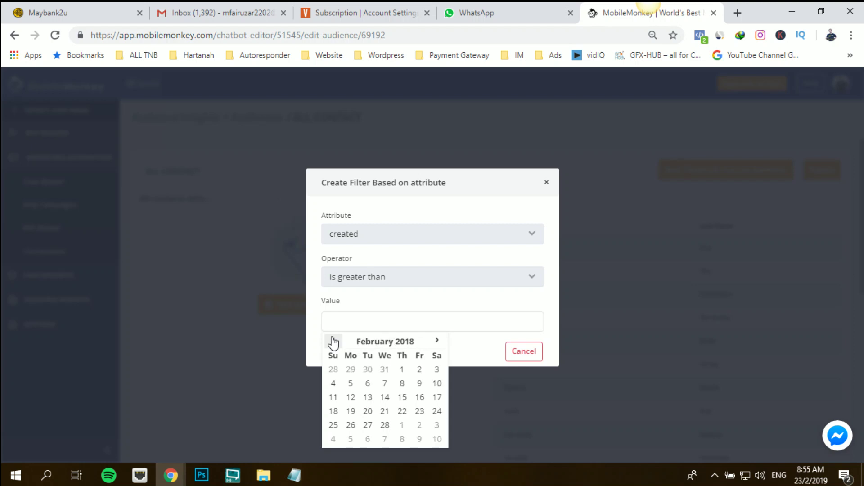
{"action": "left_click", "coordinate": [334, 343]}
{"action": "left_click", "coordinate": [334, 343]}
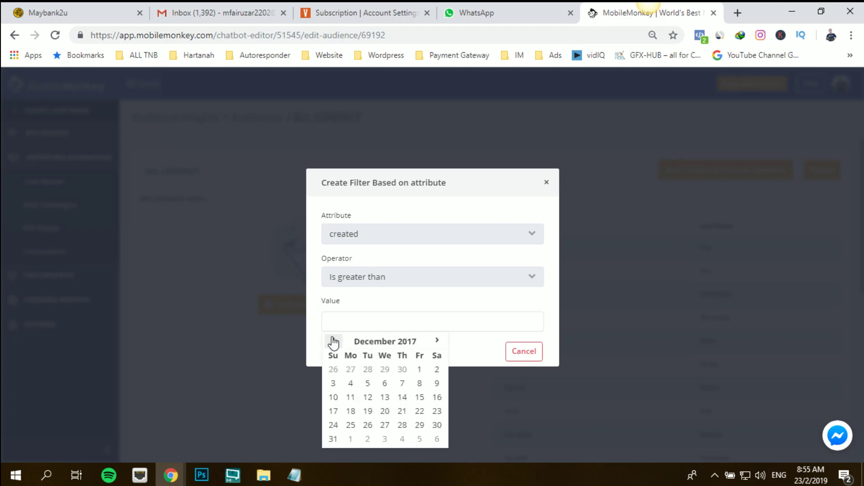
{"action": "left_click", "coordinate": [437, 341]}
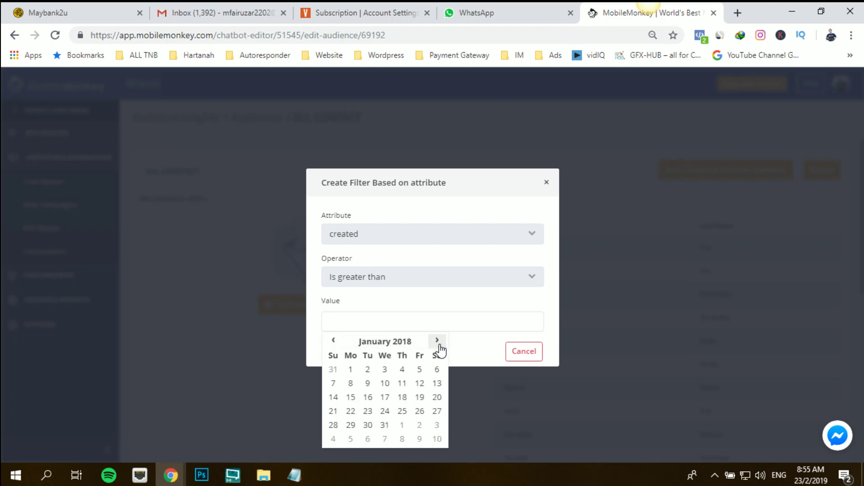
{"action": "left_click", "coordinate": [351, 371]}
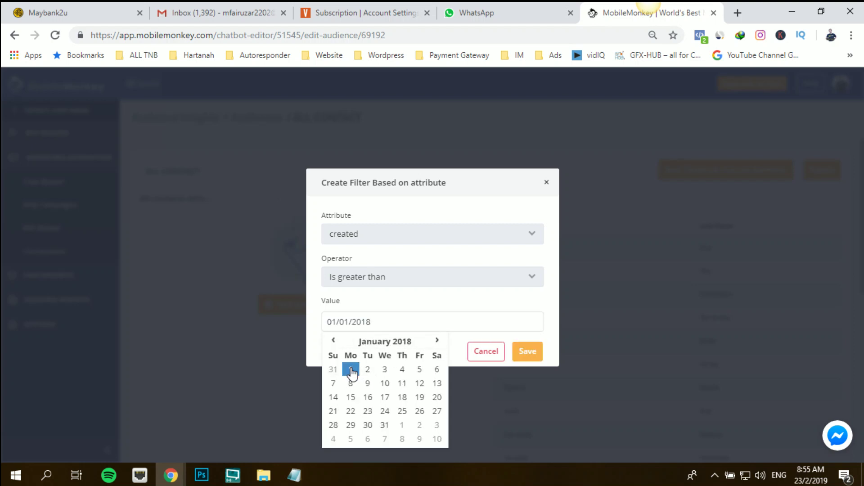
Change the filter's date value to 01/01/2011 and save the filter.
{"action": "left_click", "coordinate": [407, 320]}
{"action": "key", "text": "BackSpace"}
{"action": "type", "text": "1"}
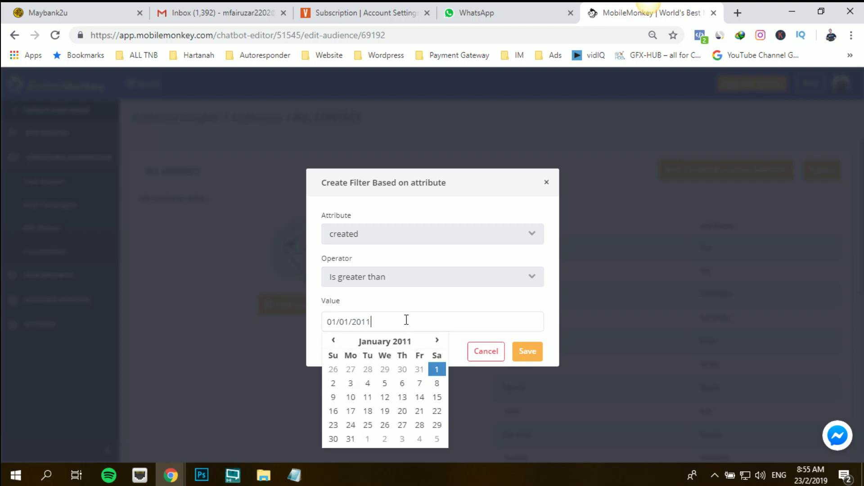
{"action": "left_click", "coordinate": [528, 354]}
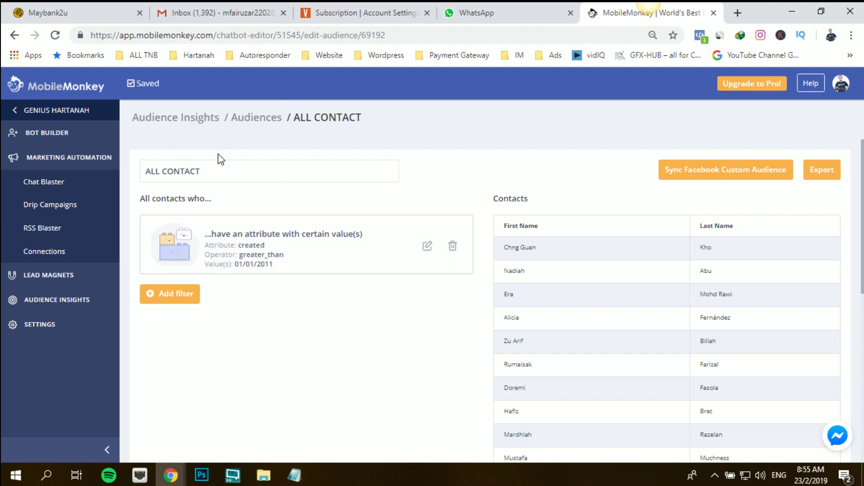
Start a new chat blast in Chat Blaster and check the audiences available, keeping ALL CONTACT.
{"action": "left_click", "coordinate": [61, 182]}
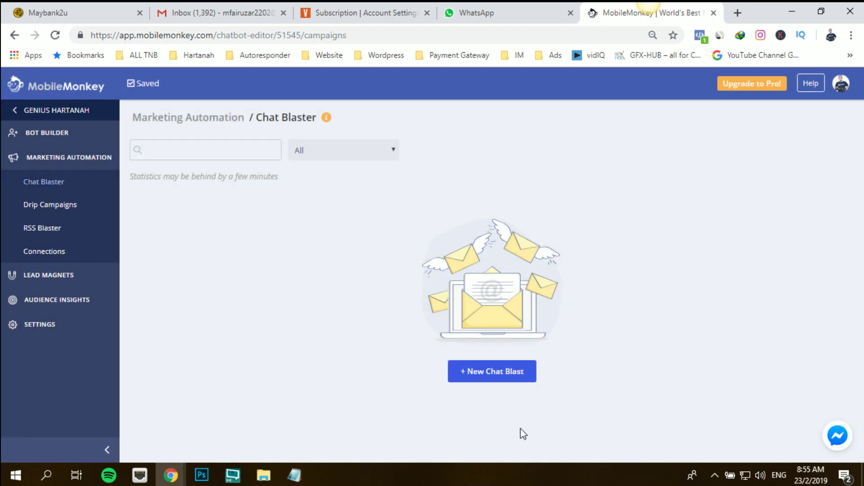
{"action": "left_click", "coordinate": [508, 373]}
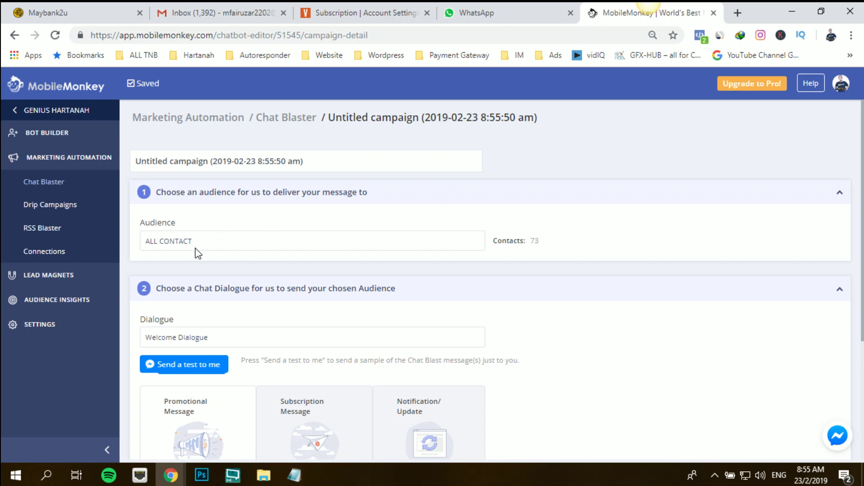
{"action": "left_click", "coordinate": [231, 247]}
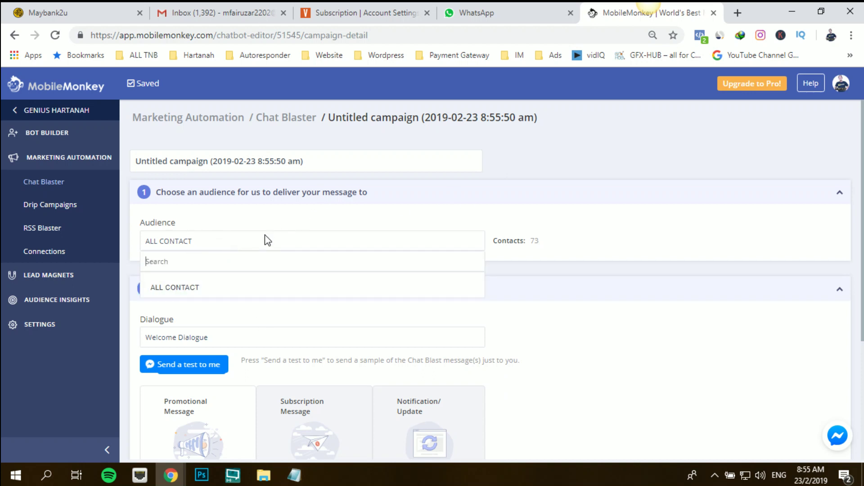
{"action": "left_click", "coordinate": [267, 215]}
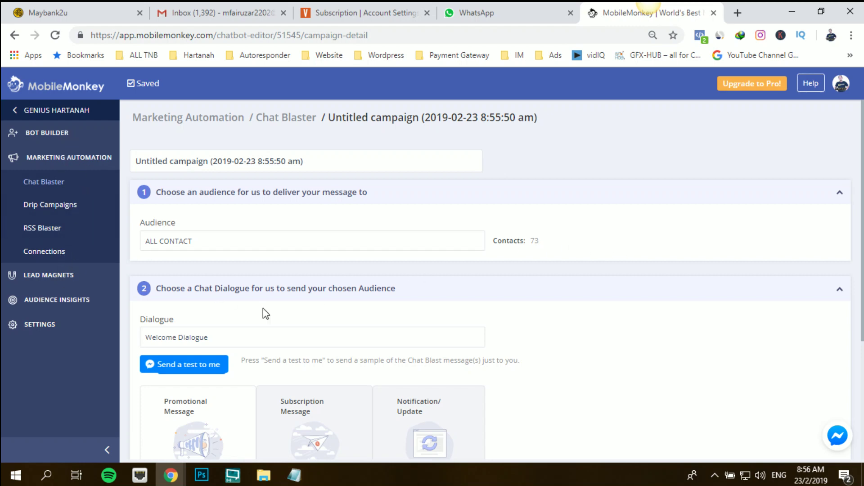
Create a new audience named Lelaki in the Audiences section of Audience Insights.
{"action": "left_click", "coordinate": [67, 283]}
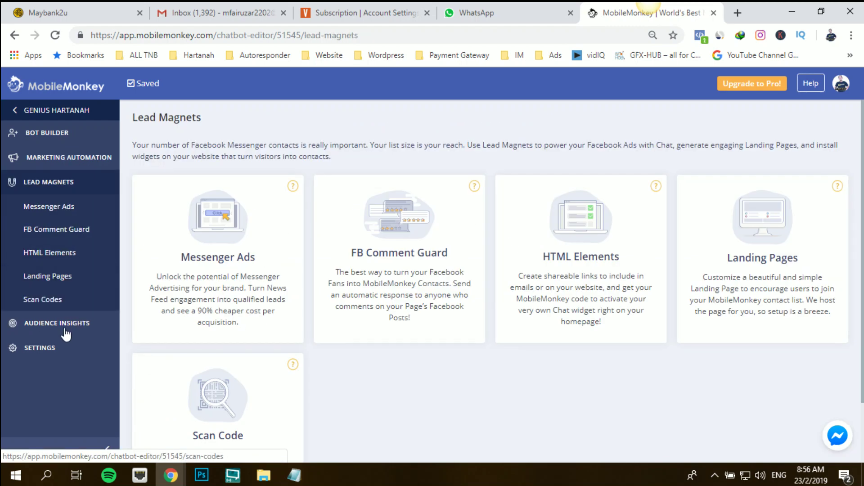
{"action": "left_click", "coordinate": [68, 325]}
{"action": "left_click", "coordinate": [64, 252]}
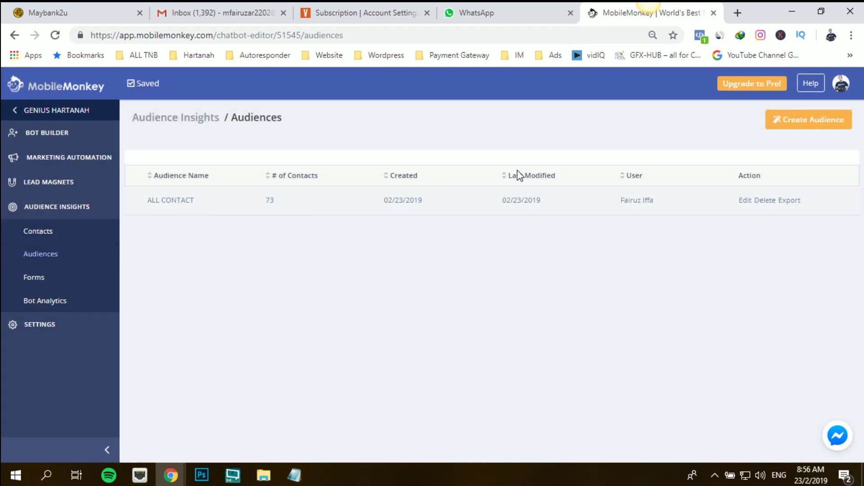
{"action": "left_click", "coordinate": [52, 233]}
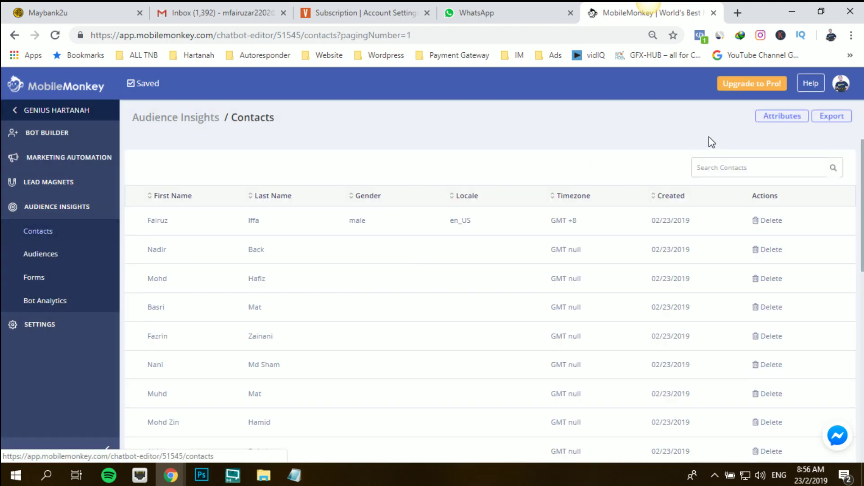
{"action": "left_click", "coordinate": [80, 260]}
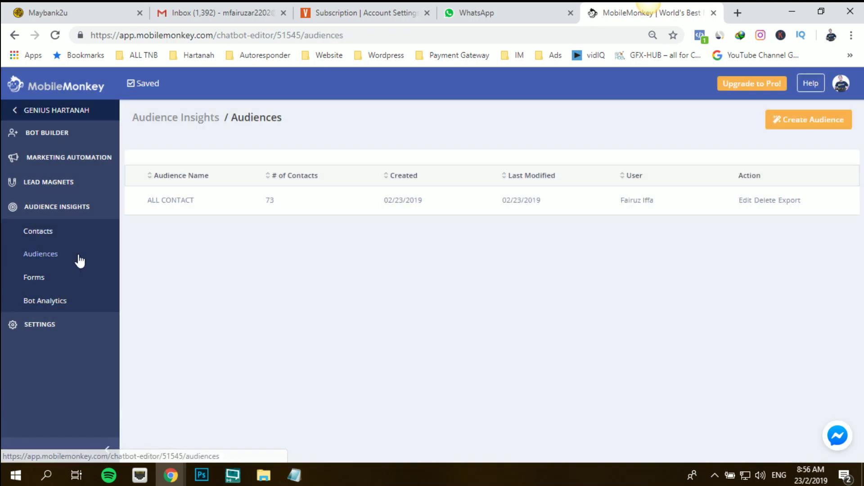
{"action": "left_click", "coordinate": [806, 130]}
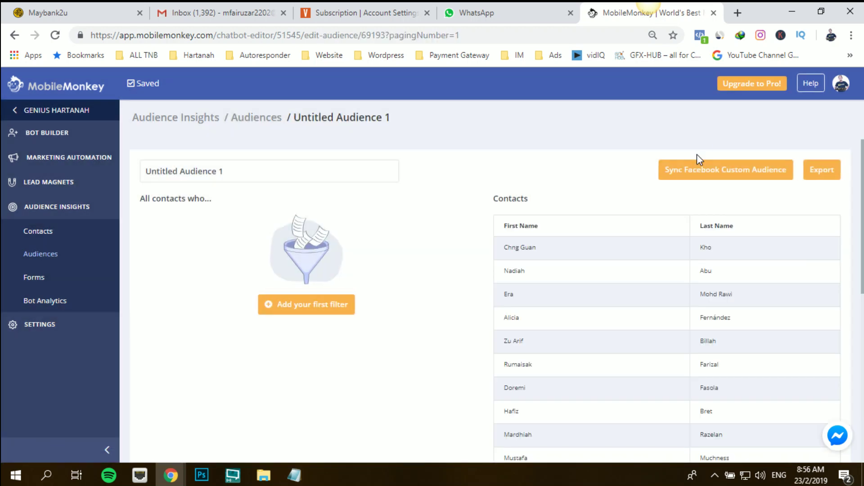
{"action": "left_click_drag", "start_coordinate": [231, 171], "coordinate": [107, 176]}
{"action": "type", "text": "Lelaki"}
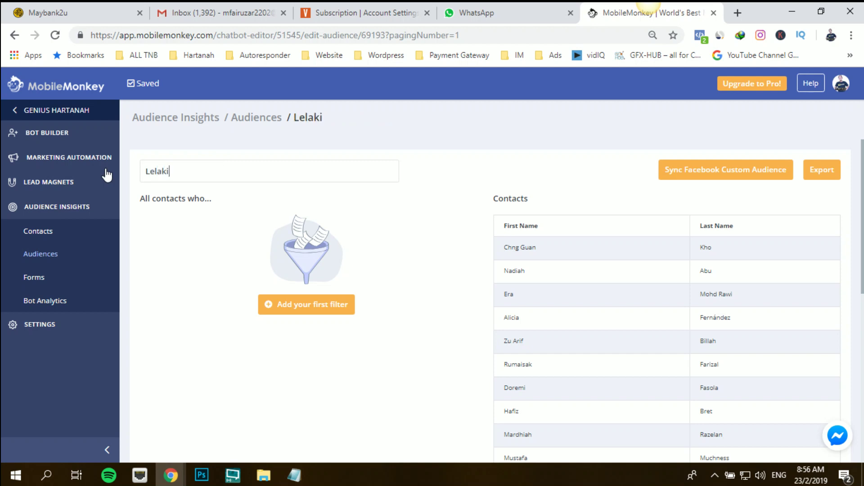
Add an attribute filter to the Lelaki audience for contacts whose gender is Equal to male, and save it.
{"action": "left_click", "coordinate": [297, 304]}
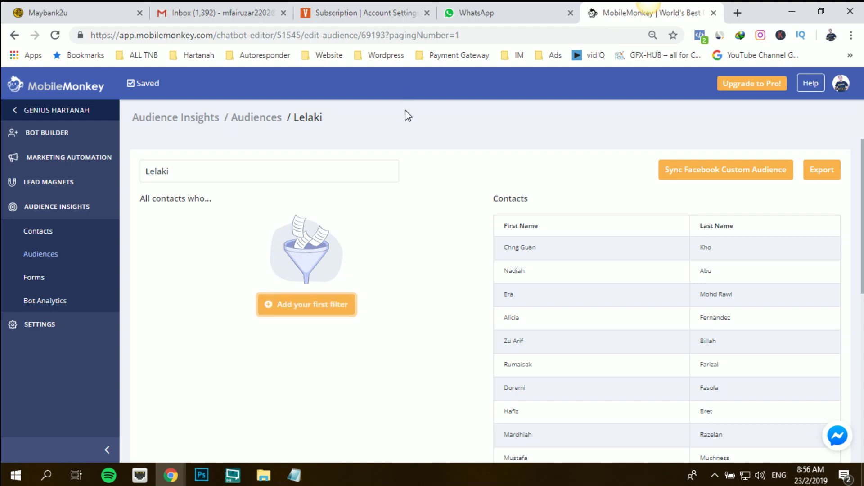
{"action": "scroll", "coordinate": [415, 264], "scroll_direction": "down", "scroll_amount": 2}
{"action": "scroll", "coordinate": [414, 265], "scroll_direction": "down", "scroll_amount": 5}
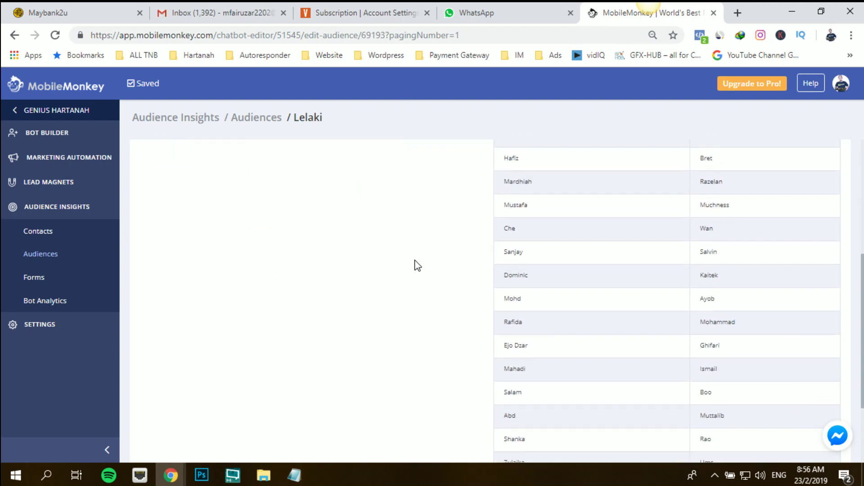
{"action": "scroll", "coordinate": [415, 264], "scroll_direction": "up", "scroll_amount": 8}
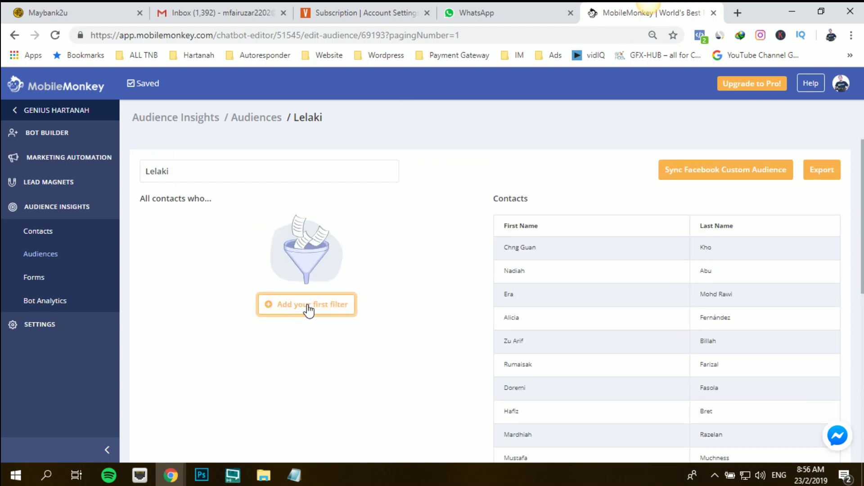
{"action": "left_click", "coordinate": [308, 307]}
{"action": "left_click", "coordinate": [465, 255]}
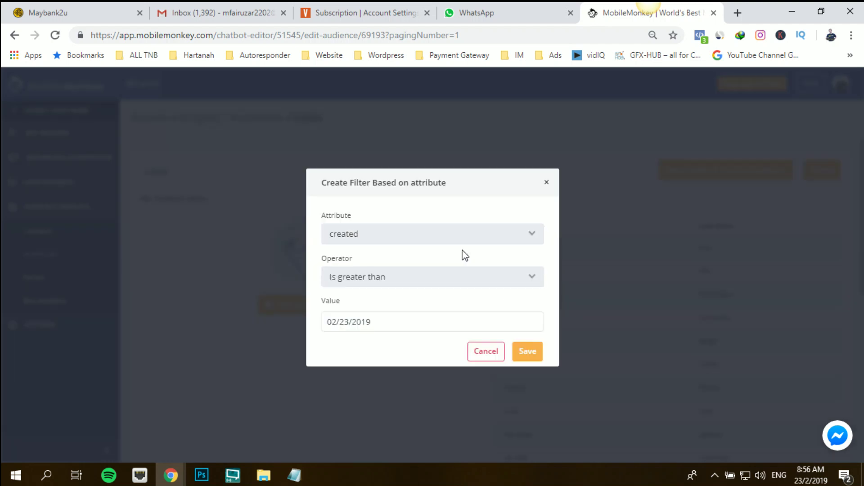
{"action": "left_click", "coordinate": [448, 236]}
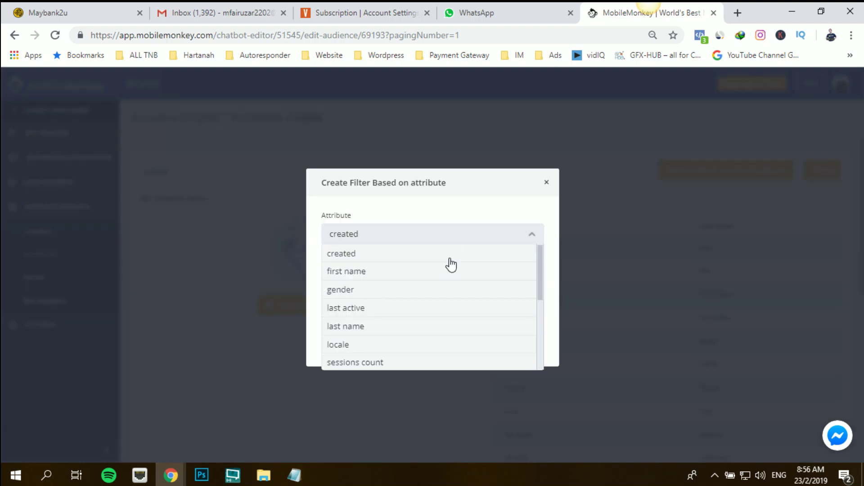
{"action": "left_click", "coordinate": [450, 292]}
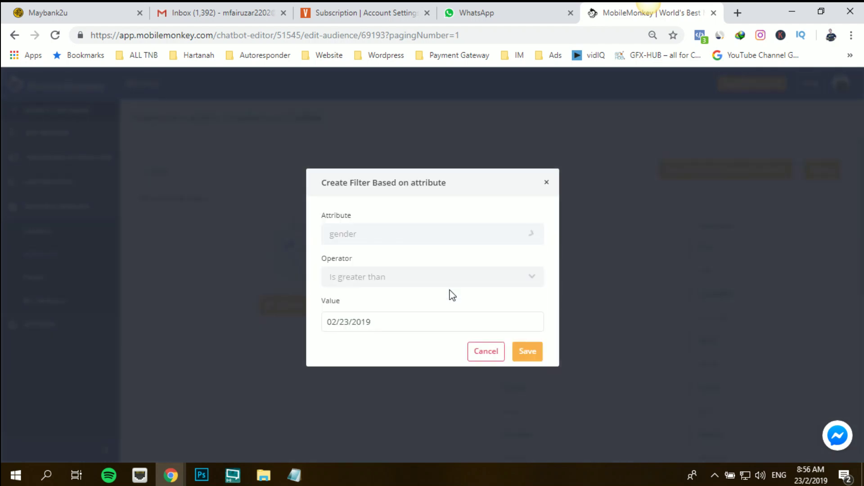
{"action": "left_click", "coordinate": [407, 327]}
{"action": "left_click", "coordinate": [378, 360]}
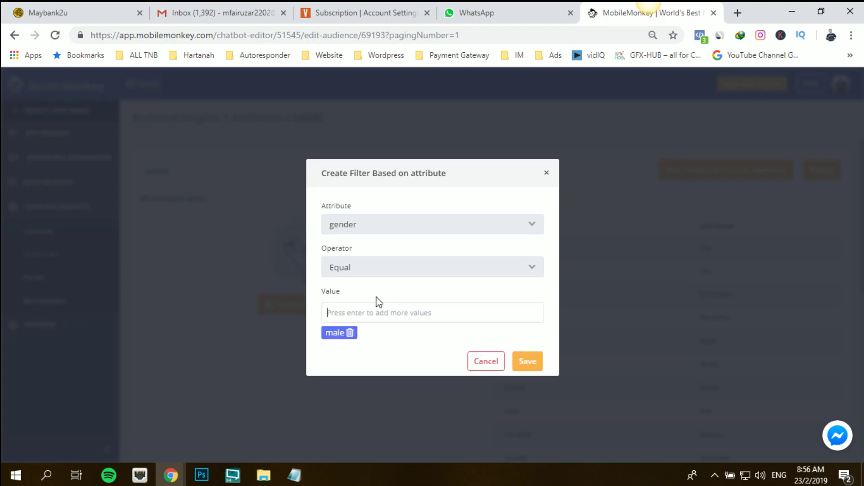
{"action": "left_click", "coordinate": [526, 361]}
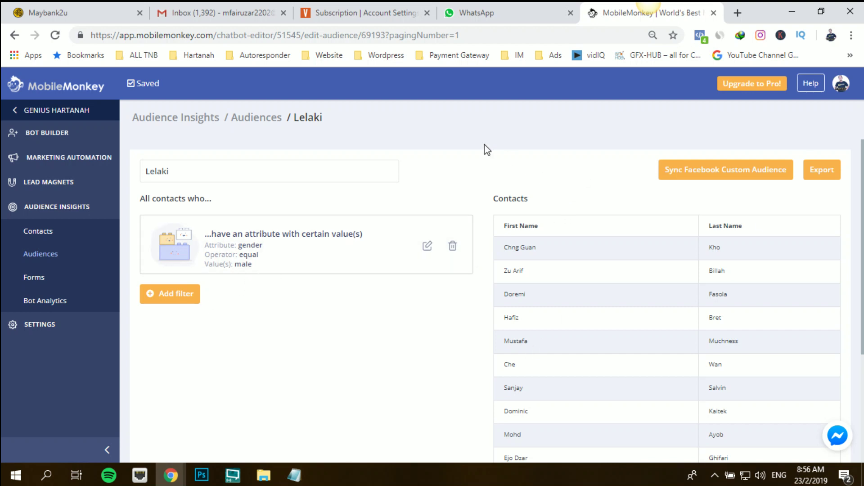
Check the contacts list and the saved audiences in Audience Insights.
{"action": "left_click", "coordinate": [822, 169]}
{"action": "left_click", "coordinate": [30, 238]}
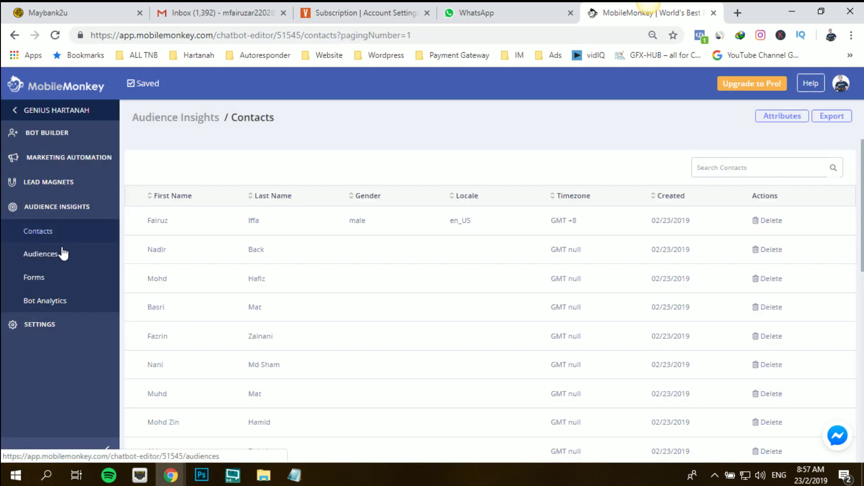
{"action": "left_click", "coordinate": [53, 253]}
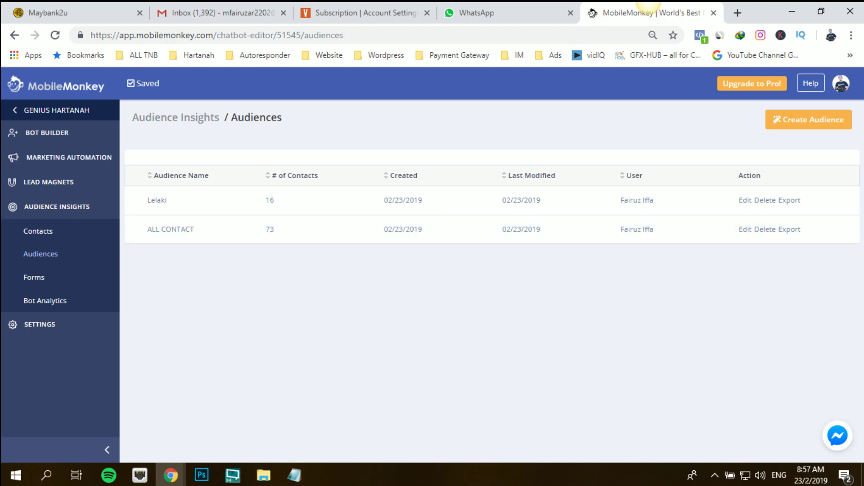
Start a new chat blast in Chat Blaster and set its audience to ALL CONTACT.
{"action": "left_click", "coordinate": [83, 182]}
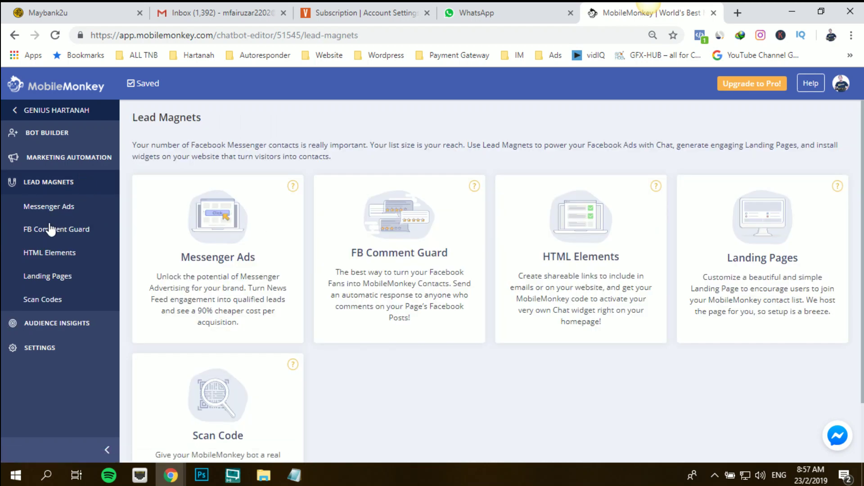
{"action": "left_click", "coordinate": [93, 166]}
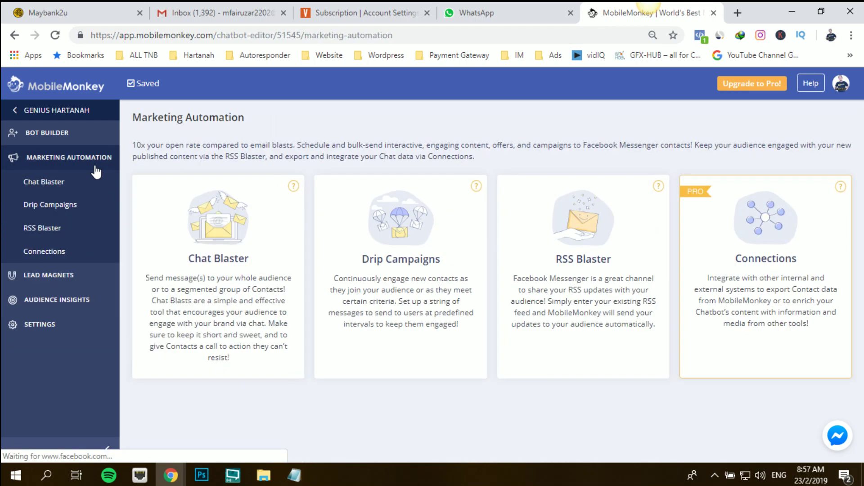
{"action": "left_click", "coordinate": [59, 182]}
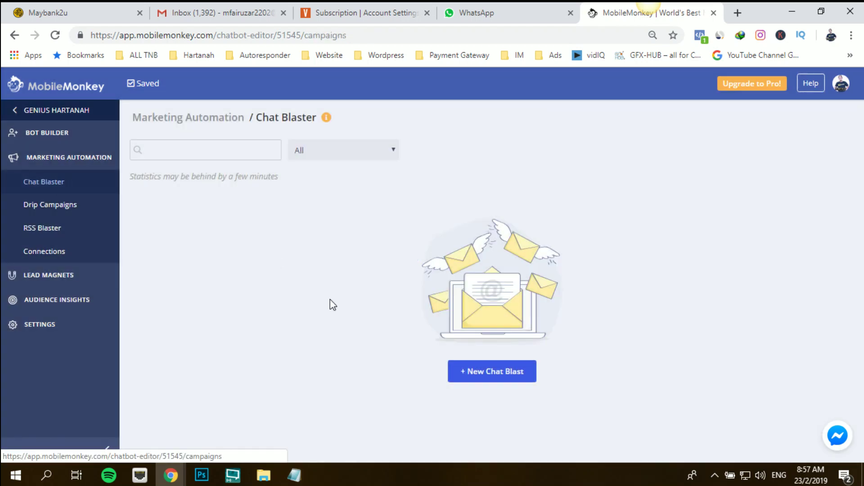
{"action": "left_click", "coordinate": [497, 377]}
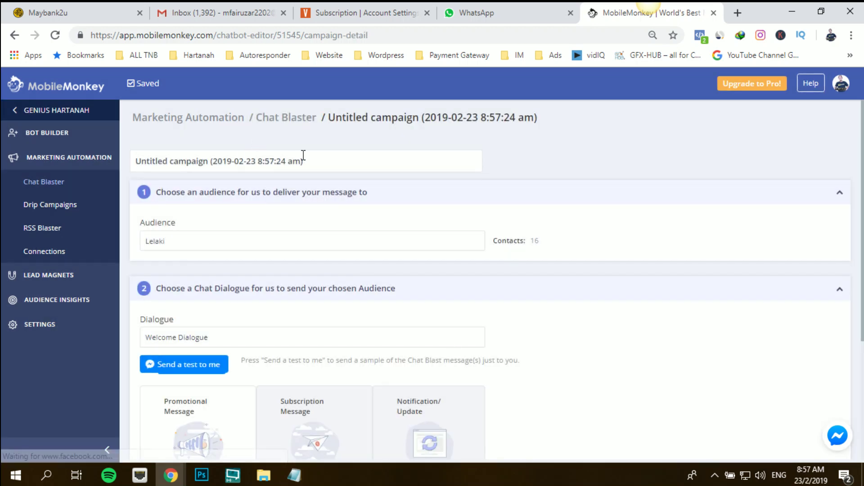
{"action": "left_click", "coordinate": [183, 246]}
{"action": "left_click", "coordinate": [169, 306]}
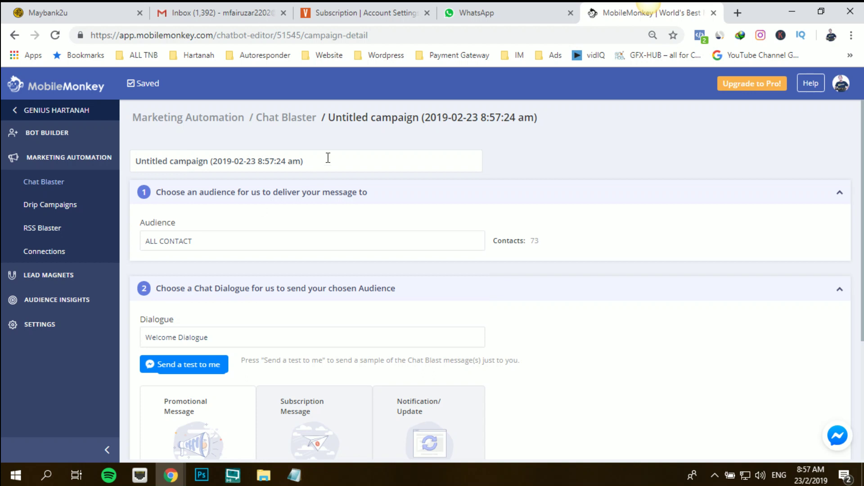
Rename the campaign as Blast Testing.
{"action": "left_click_drag", "start_coordinate": [302, 160], "coordinate": [122, 149]}
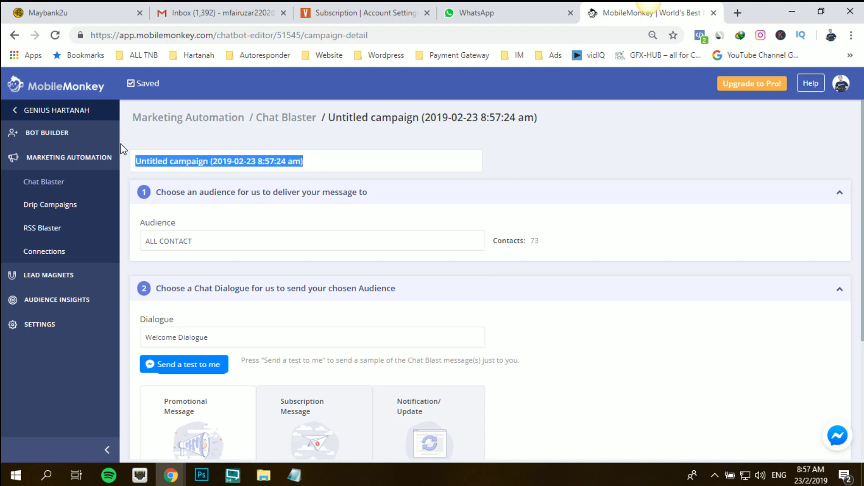
{"action": "type", "text": "Blast"}
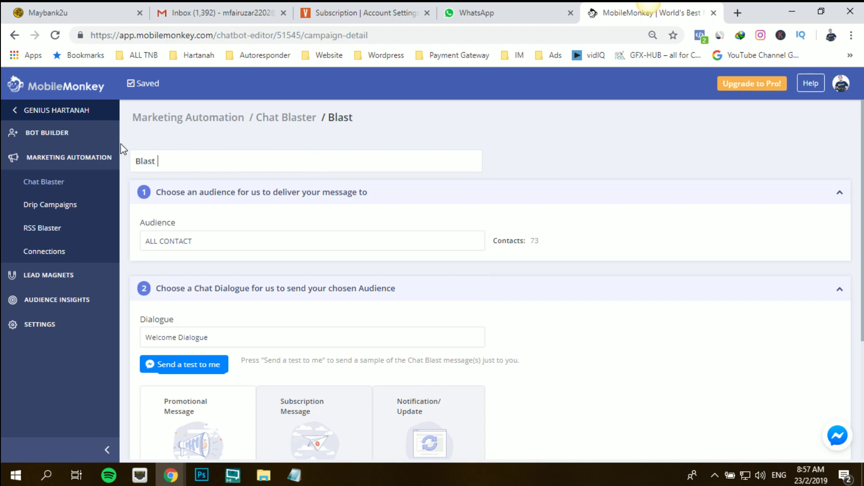
{"action": "type", "text": " tres"}
{"action": "key", "text": "BackSpace"}
{"action": "key", "text": "BackSpace"}
{"action": "key", "text": "BackSpace"}
{"action": "type", "text": "Testing"}
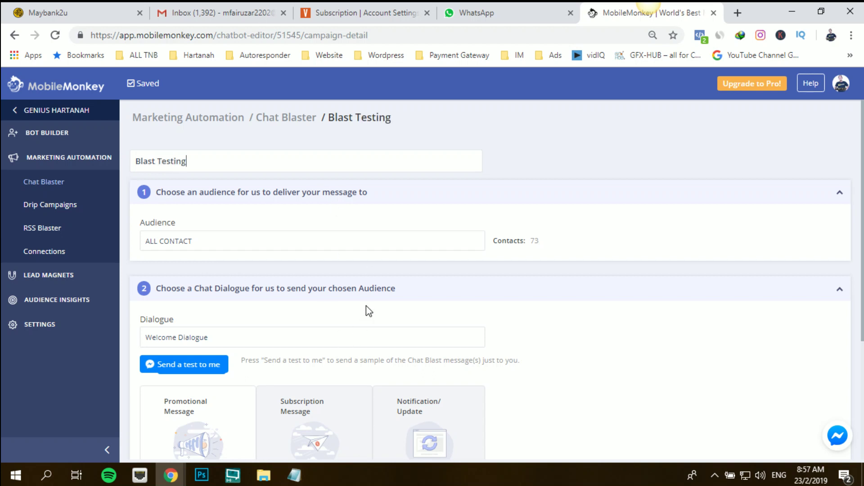
Review the blast's message type and sending options and the dialogues available, keeping Welcome Dialogue.
{"action": "scroll", "coordinate": [365, 306], "scroll_direction": "down", "scroll_amount": 2}
{"action": "scroll", "coordinate": [366, 307], "scroll_direction": "down", "scroll_amount": 1}
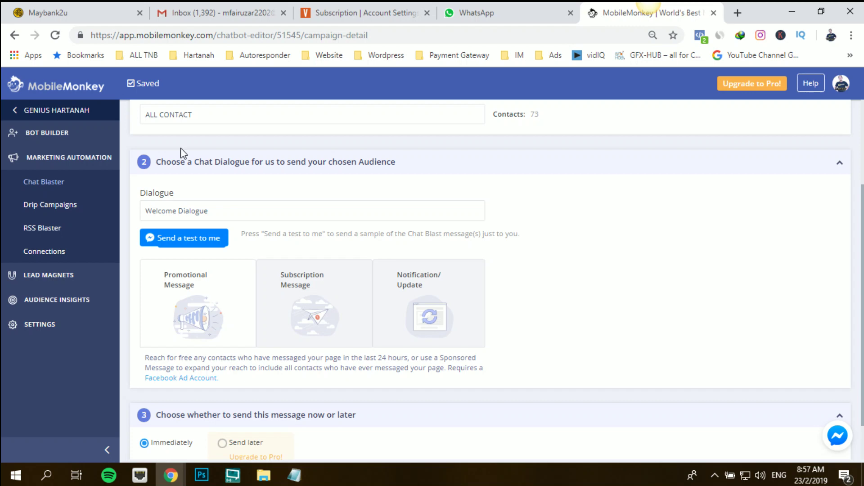
{"action": "scroll", "coordinate": [492, 232], "scroll_direction": "up", "scroll_amount": 3}
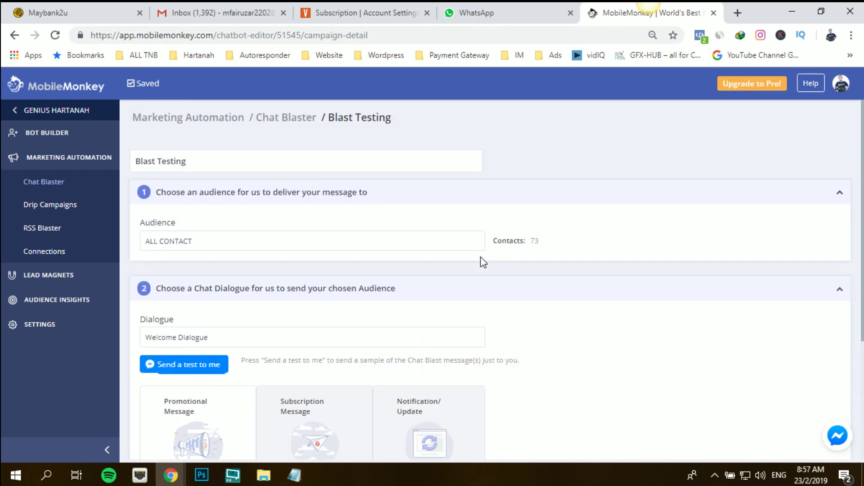
{"action": "scroll", "coordinate": [483, 262], "scroll_direction": "down", "scroll_amount": 3}
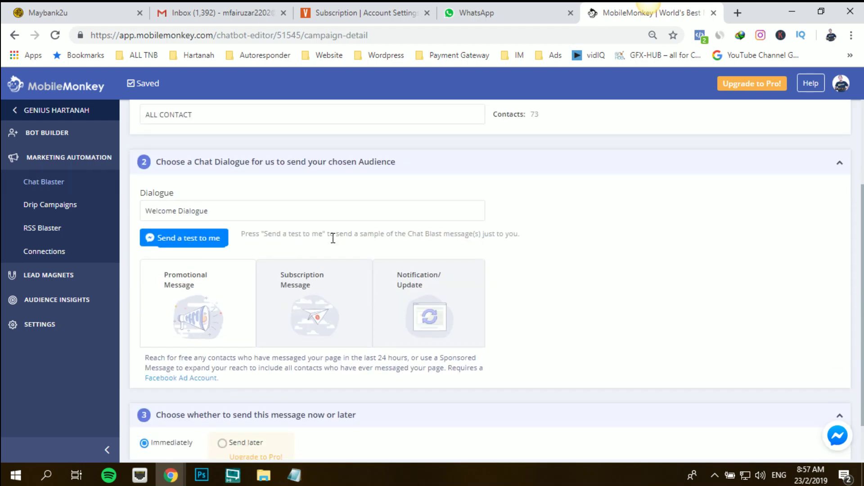
{"action": "left_click", "coordinate": [259, 212]}
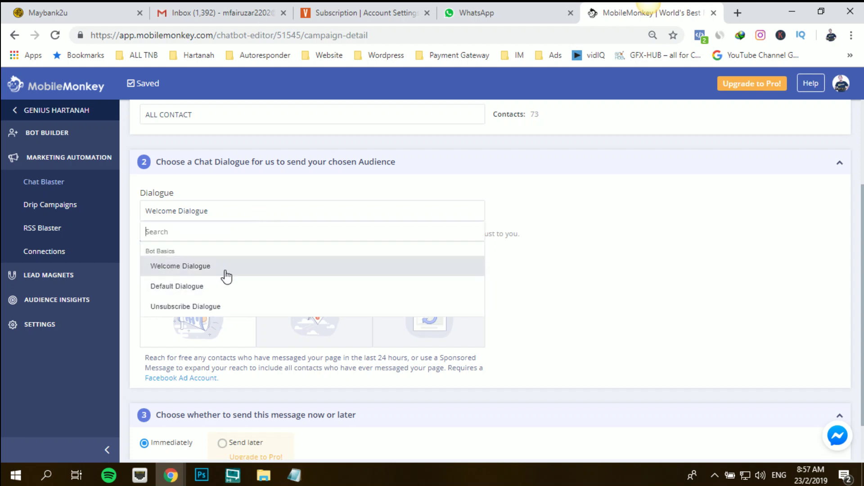
{"action": "left_click", "coordinate": [653, 286]}
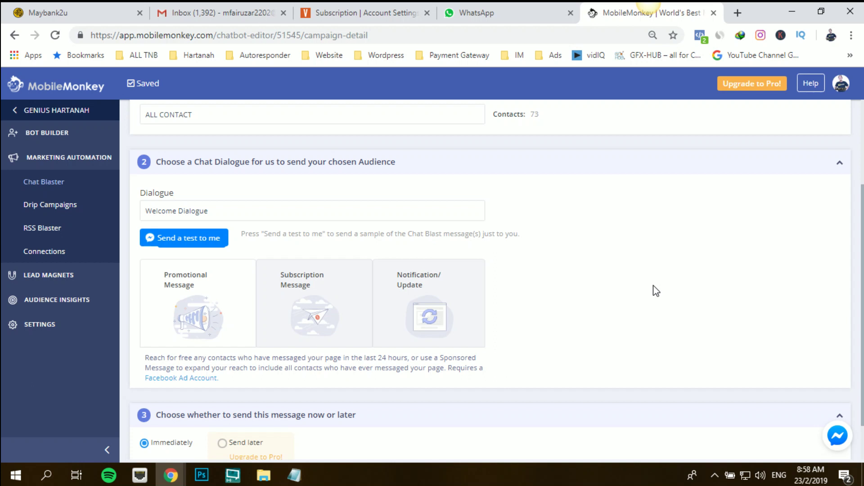
In the Bot Builder's Dialogues, create a dialogue named Blast - testing Chatbot in the Default Folder.
{"action": "left_click", "coordinate": [50, 134]}
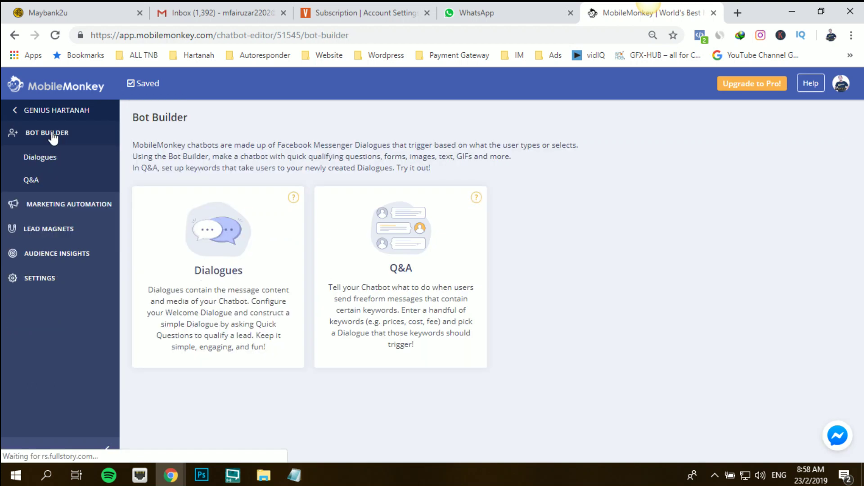
{"action": "left_click", "coordinate": [255, 252]}
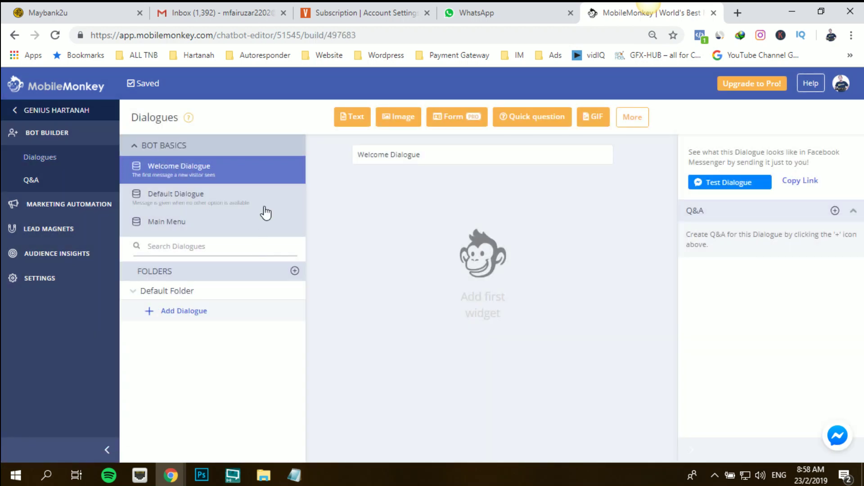
{"action": "left_click", "coordinate": [134, 147]}
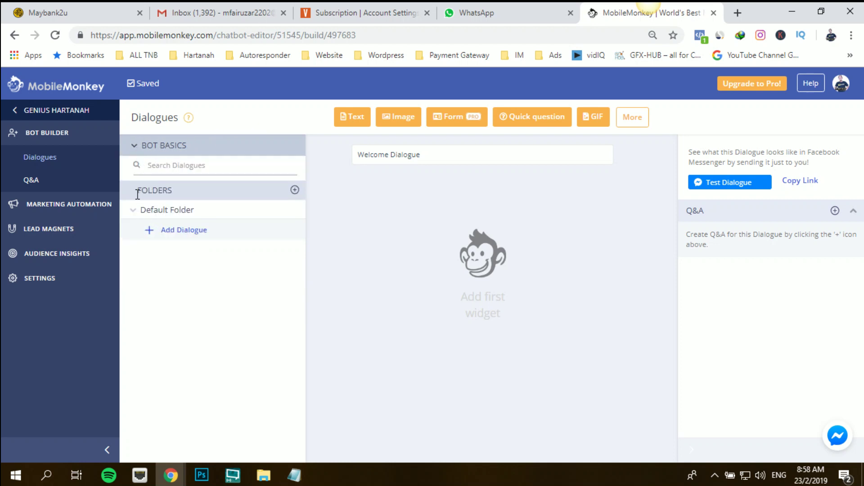
{"action": "left_click", "coordinate": [133, 214]}
{"action": "left_click", "coordinate": [149, 212]}
{"action": "left_click", "coordinate": [178, 230]}
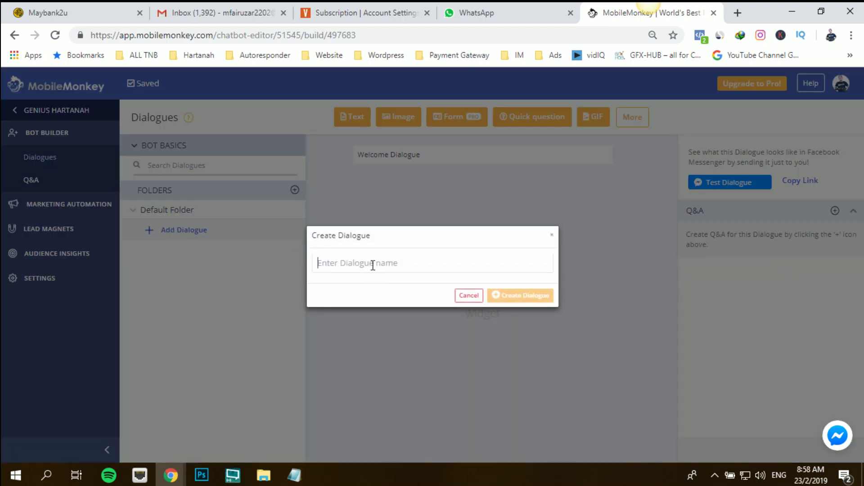
{"action": "type", "text": "Blast"}
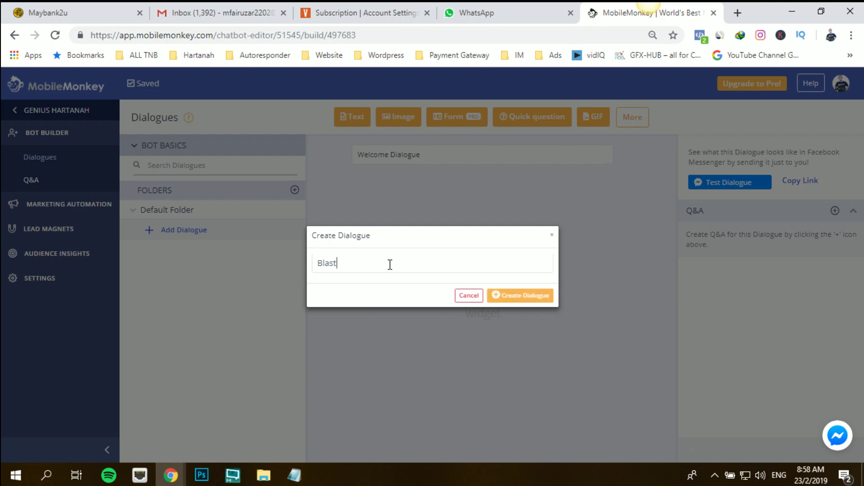
{"action": "type", "text": " - testing Chatbot"}
{"action": "left_click", "coordinate": [518, 295]}
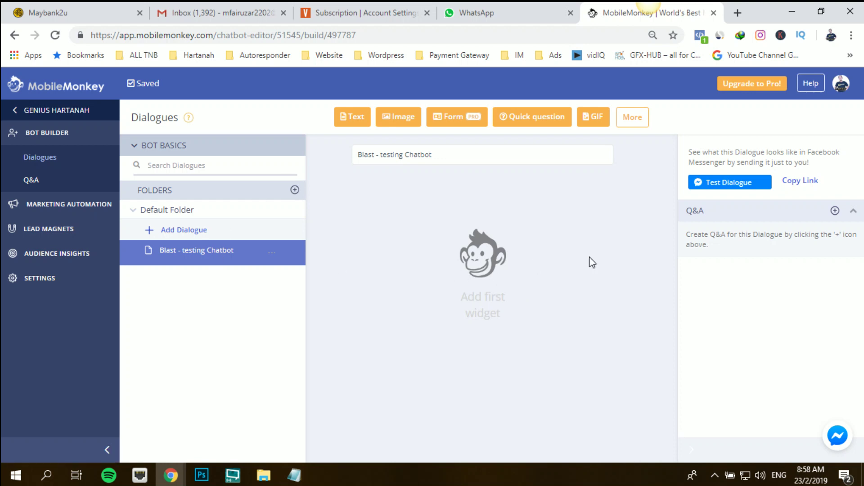
Add a text widget to the Blast - testing Chatbot dialogue and start its message with "Pstt..".
{"action": "left_click", "coordinate": [633, 117]}
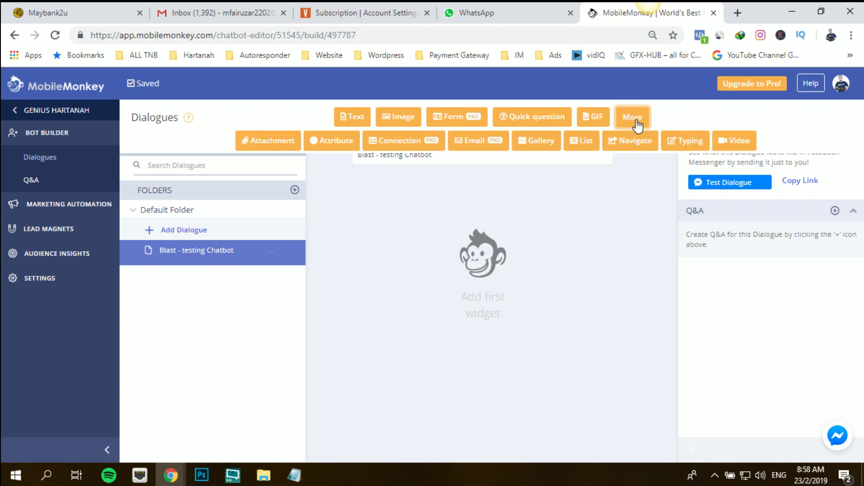
{"action": "left_click", "coordinate": [349, 119]}
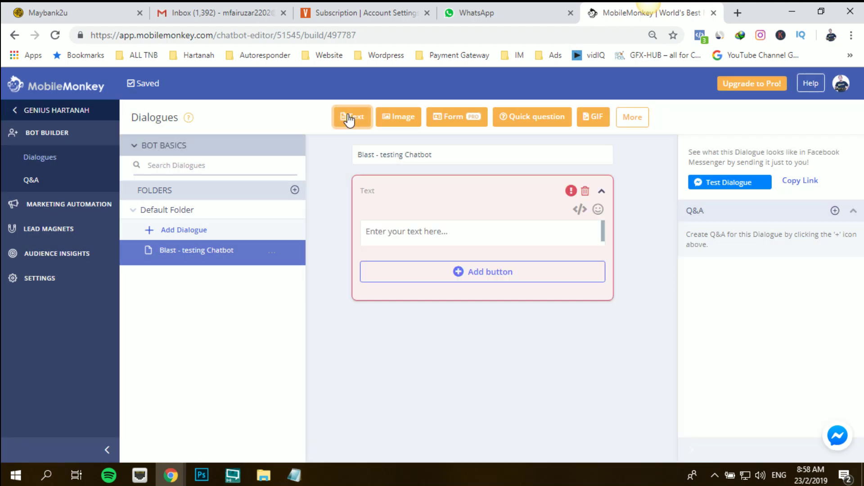
{"action": "left_click", "coordinate": [421, 228]}
{"action": "type", "text": "Pstt"}
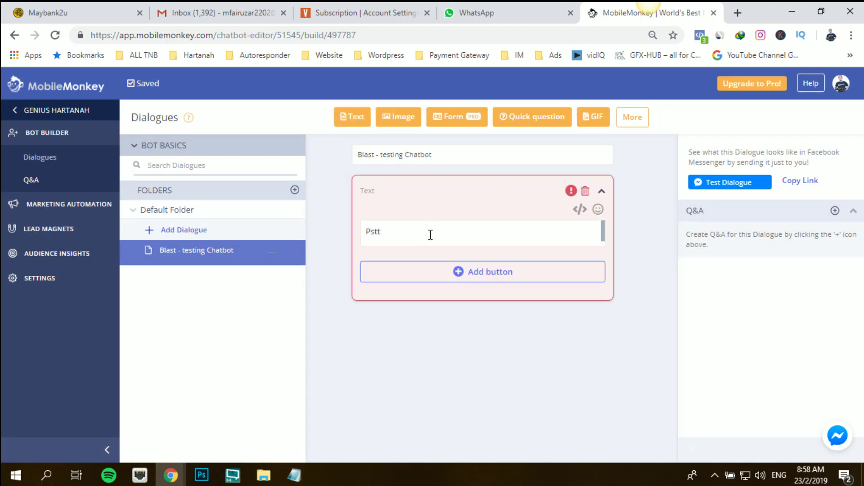
{"action": "type", "text": ".."}
After a blank line, add the question "Nak tahu bagaimana nak buat sublet premium yang menjana ram 5 Angka setiap bulan?" to the message.
{"action": "key", "text": "Return"}
{"action": "key", "text": "Return"}
{"action": "type", "text": "Nak tah"}
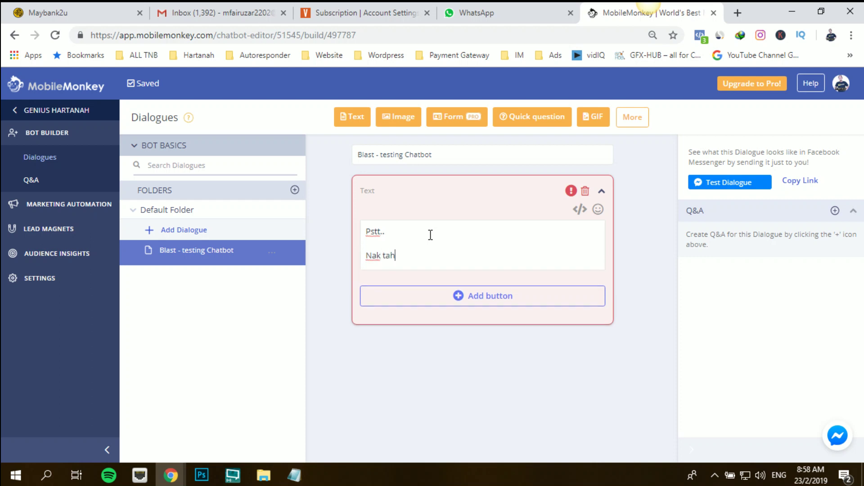
{"action": "type", "text": "u bagaimana nak"}
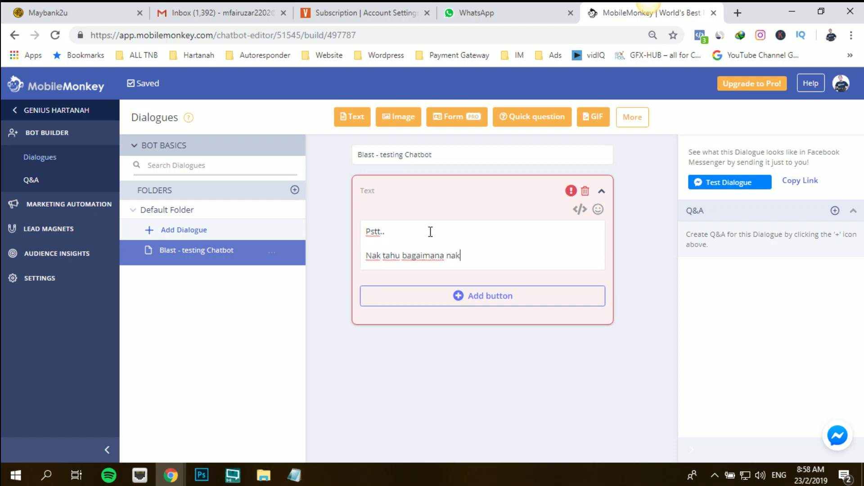
{"action": "type", "text": " buat sublet premium"}
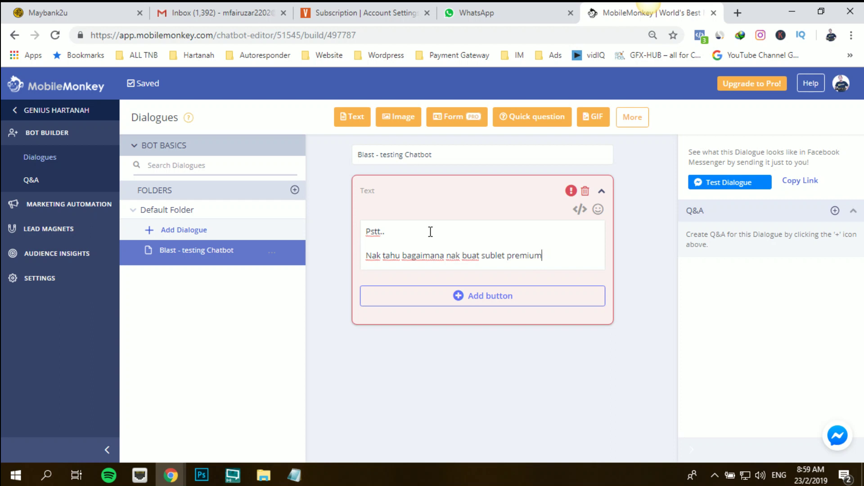
{"action": "type", "text": "yang menjana ram 5 Angka se"}
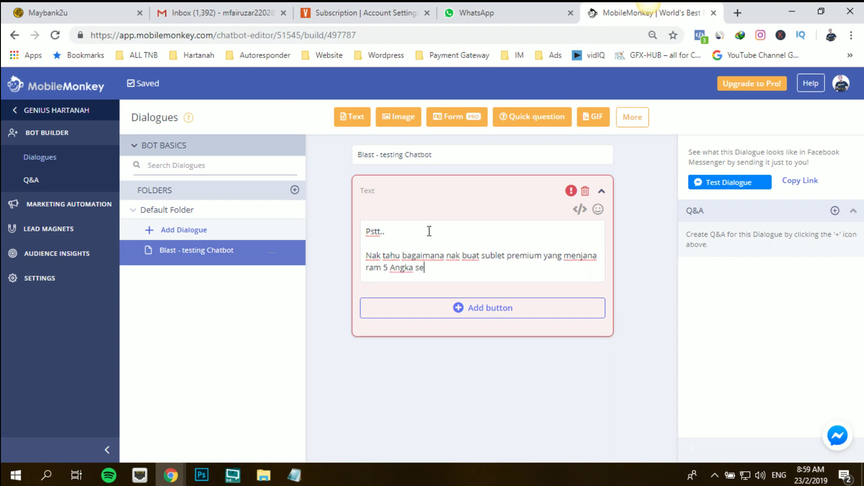
{"action": "type", "text": "tia"}
{"action": "key", "text": "BackSpace"}
{"action": "key", "text": "BackSpace"}
{"action": "type", "text": "tiap bulan?"}
After another blank line, end the message with "P/S : Taip "STOP" untuk unsubscribe daripada Page ini.".
{"action": "key", "text": "Return"}
{"action": "key", "text": "Return"}
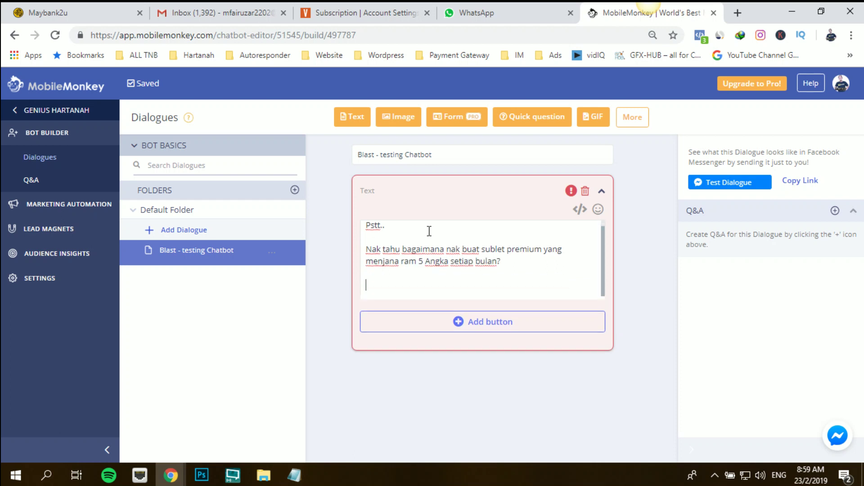
{"action": "type", "text": "P?S"}
{"action": "type", "text": "/S"}
{"action": "type", "text": "p "}
{"action": "type", "text": "\"STOP\" untuk me"}
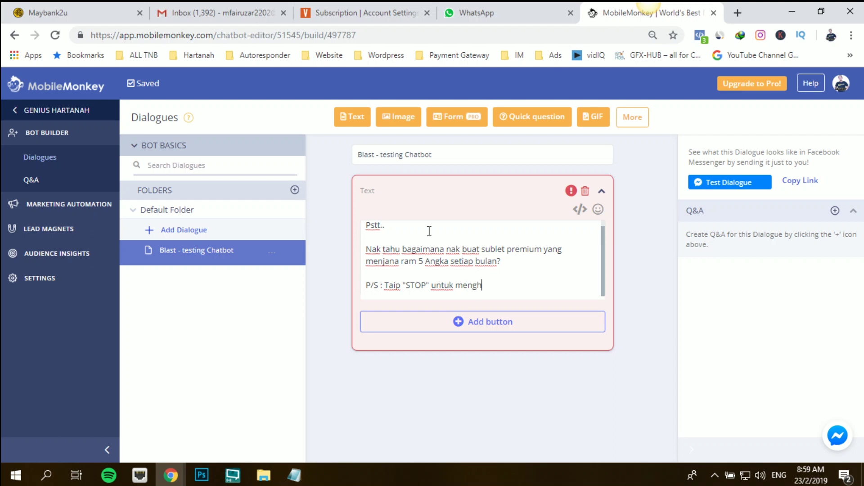
{"action": "type", "text": "ng"}
{"action": "key", "text": "BackSpace"}
{"action": "key", "text": "BackSpace"}
{"action": "key", "text": "BackSpace"}
{"action": "key", "text": "BackSpace"}
{"action": "type", "text": "unsubscribe dariChan"}
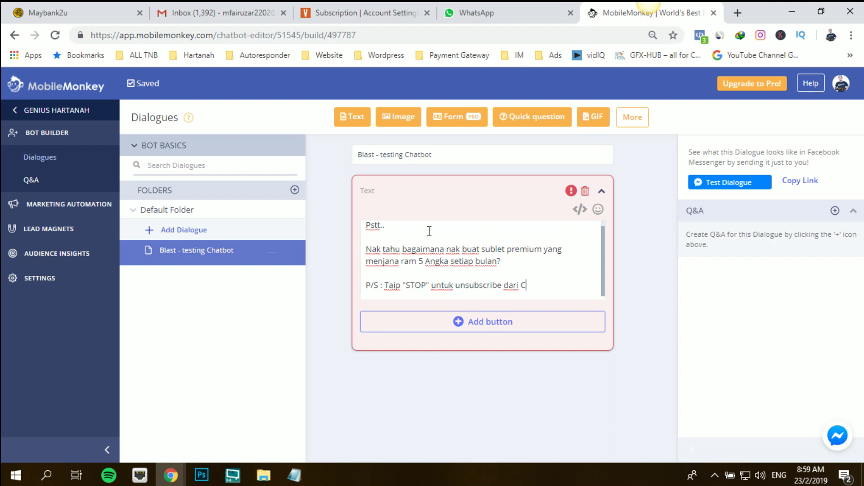
{"action": "key", "text": "BackSpace"}
{"action": "type", "text": "pada Page ini."}
Add a button named "Nak!" under the message, linked to the Welcome Dialogue.
{"action": "left_click", "coordinate": [531, 330]}
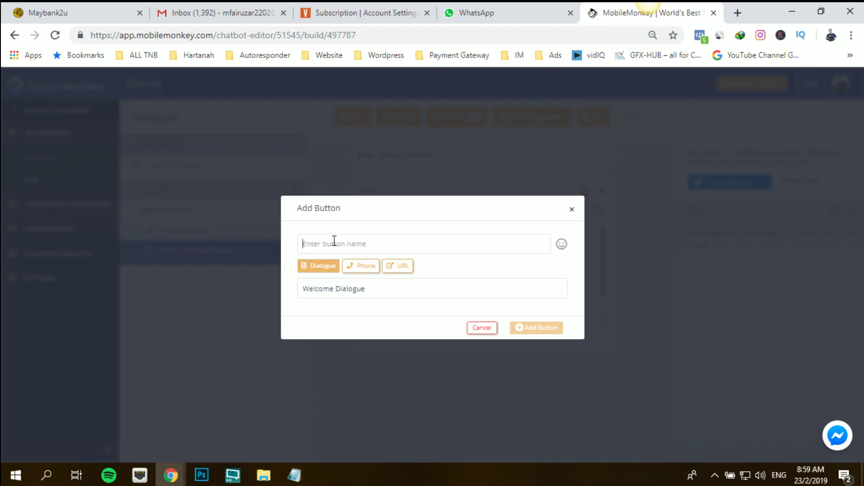
{"action": "type", "text": "Nak!"}
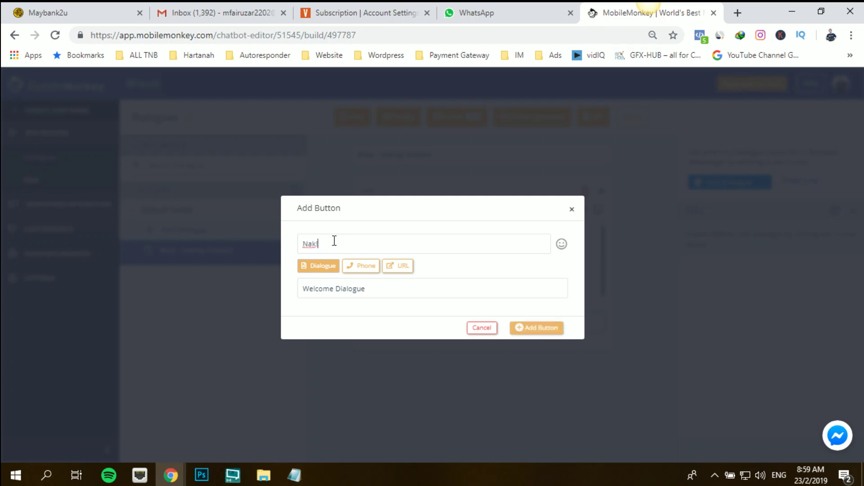
{"action": "left_click", "coordinate": [367, 292]}
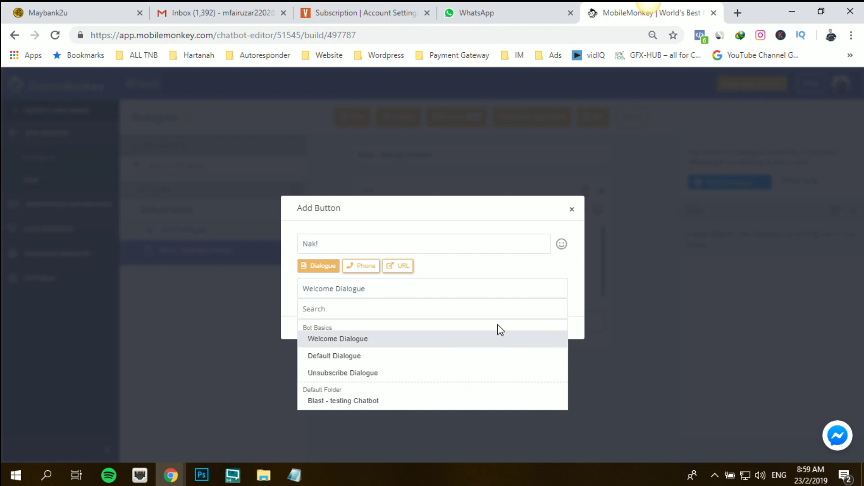
{"action": "left_click", "coordinate": [471, 294]}
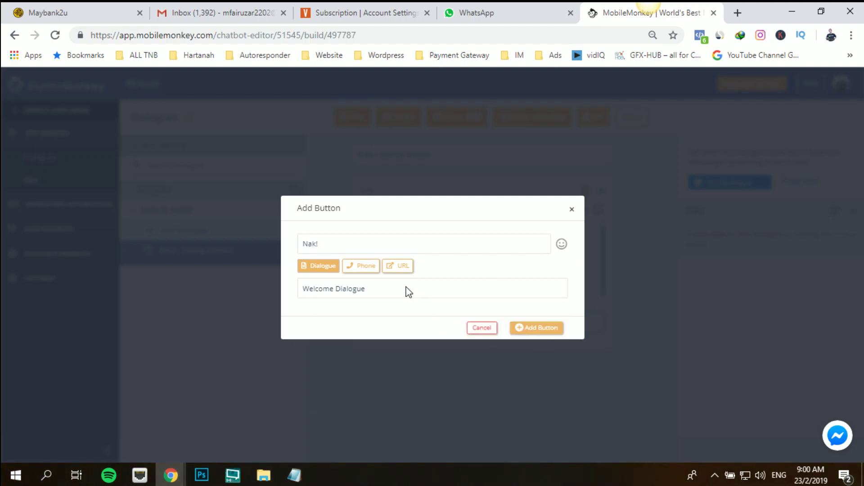
{"action": "left_click", "coordinate": [550, 335]}
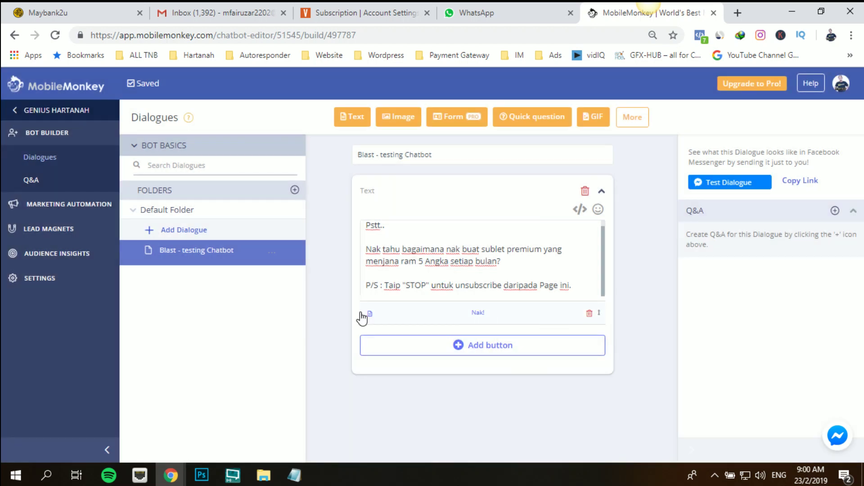
Create a second dialogue named "Blast -Testing Chatbot_2" in the Default Folder.
{"action": "left_click", "coordinate": [134, 146]}
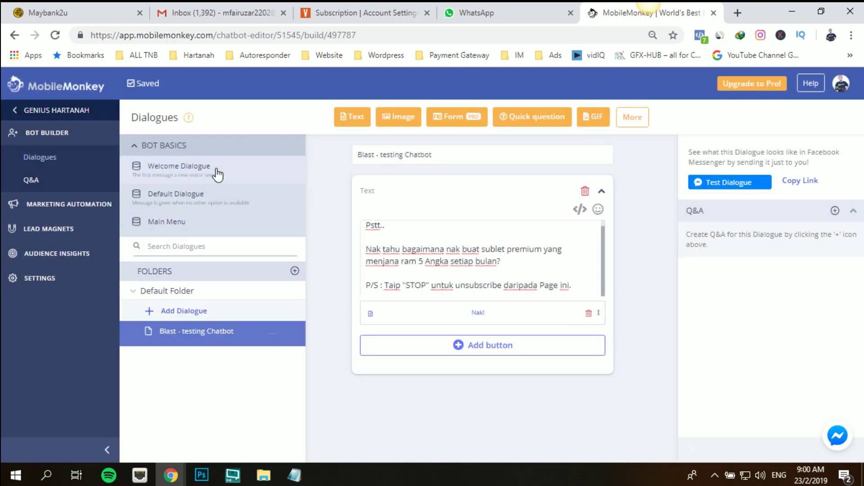
{"action": "left_click", "coordinate": [135, 146]}
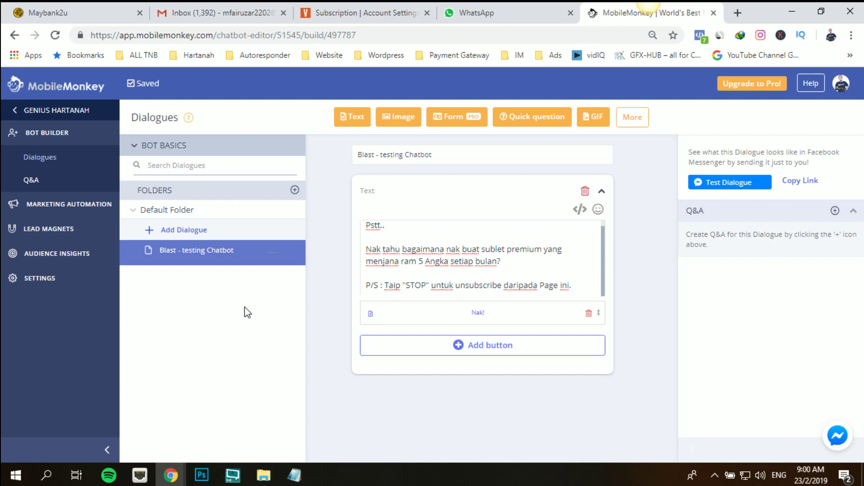
{"action": "left_click", "coordinate": [200, 232]}
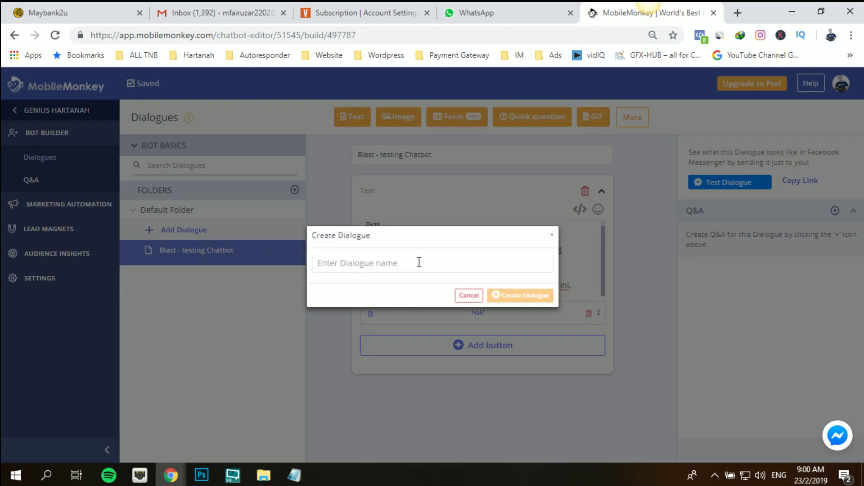
{"action": "type", "text": "c"}
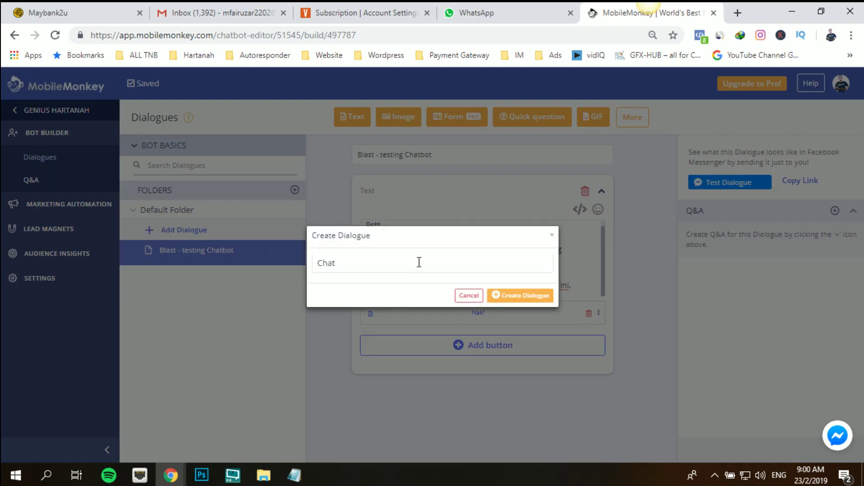
{"action": "type", "text": "h"}
{"action": "key", "text": "BackSpace"}
{"action": "key", "text": "BackSpace"}
{"action": "type", "text": "Blast -Testing Chatbot"}
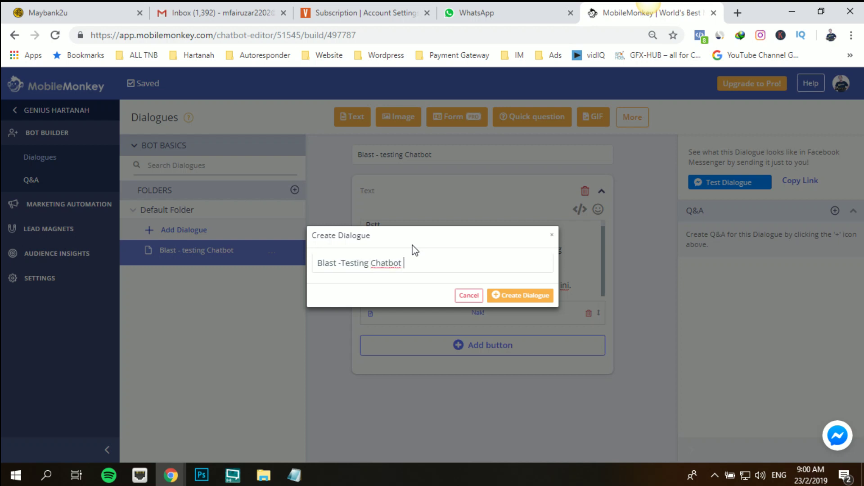
{"action": "key", "text": "BackSpace"}
{"action": "type", "text": "_2"}
{"action": "left_click", "coordinate": [529, 298]}
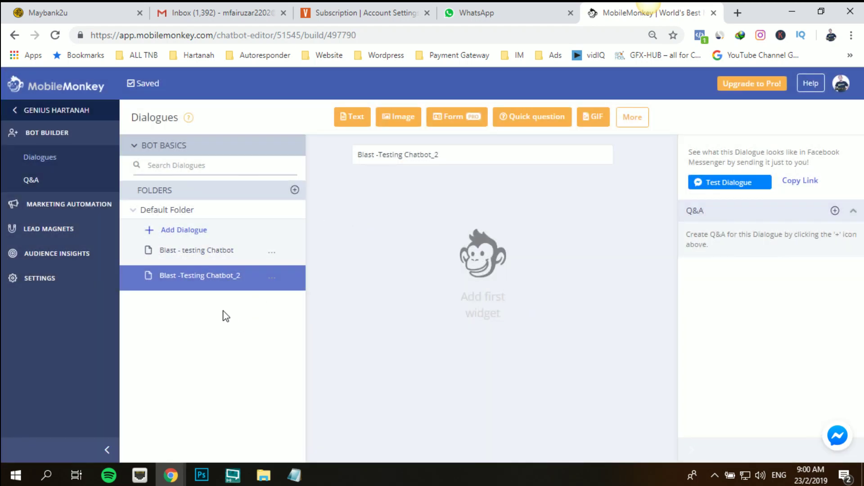
Add a text widget to the Blast -Testing Chatbot_2 dialogue and start its message with "Terbaik" and an opening attribute placeholder "{{".
{"action": "left_click", "coordinate": [198, 250]}
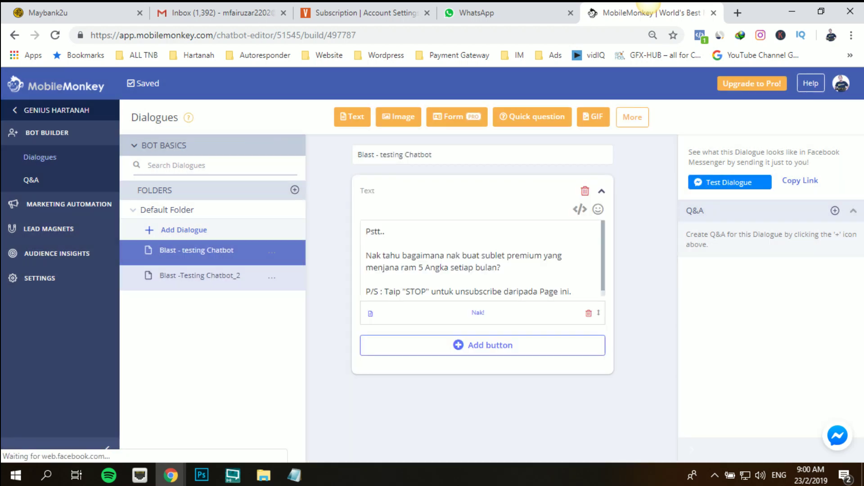
{"action": "left_click", "coordinate": [259, 277]}
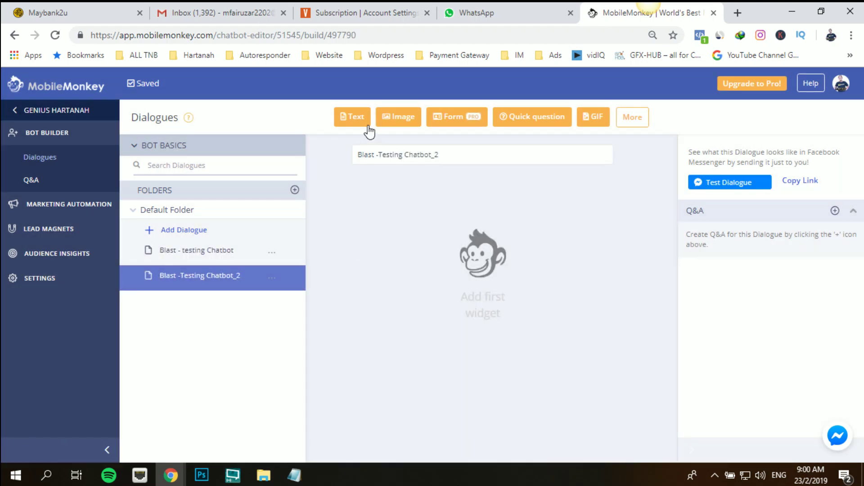
{"action": "left_click", "coordinate": [365, 118]}
{"action": "left_click", "coordinate": [456, 234]}
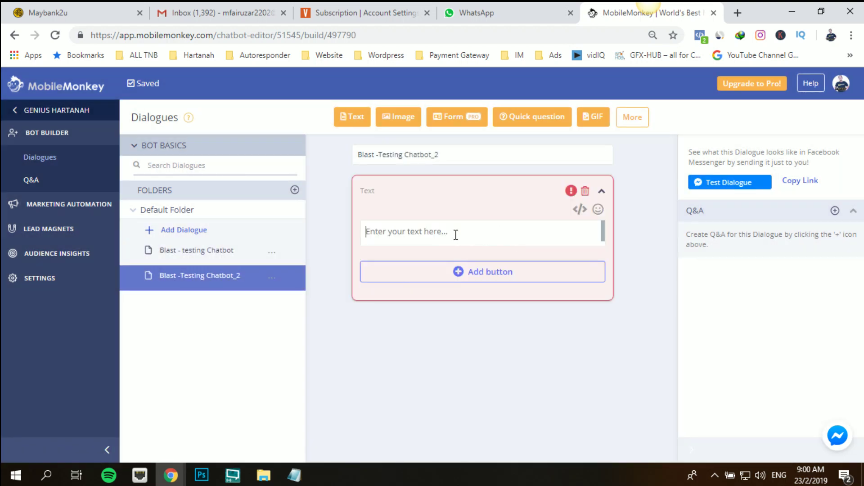
{"action": "type", "text": "Terbaik"}
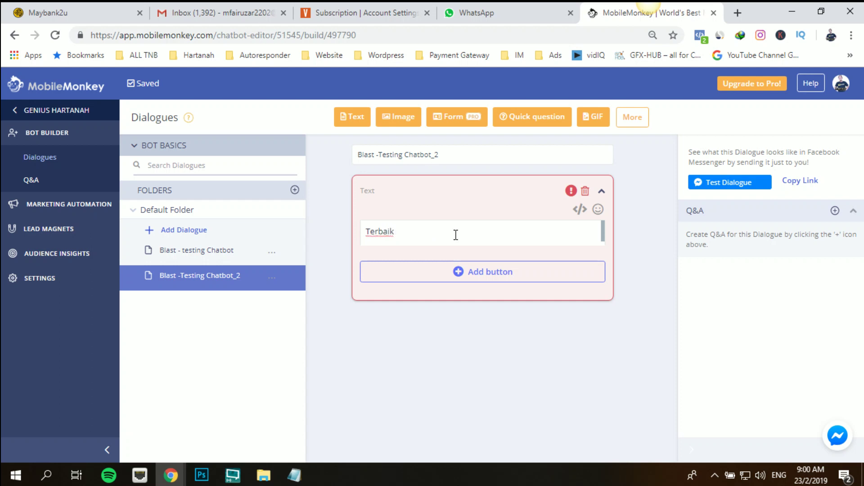
{"action": "type", "text": " {{"}
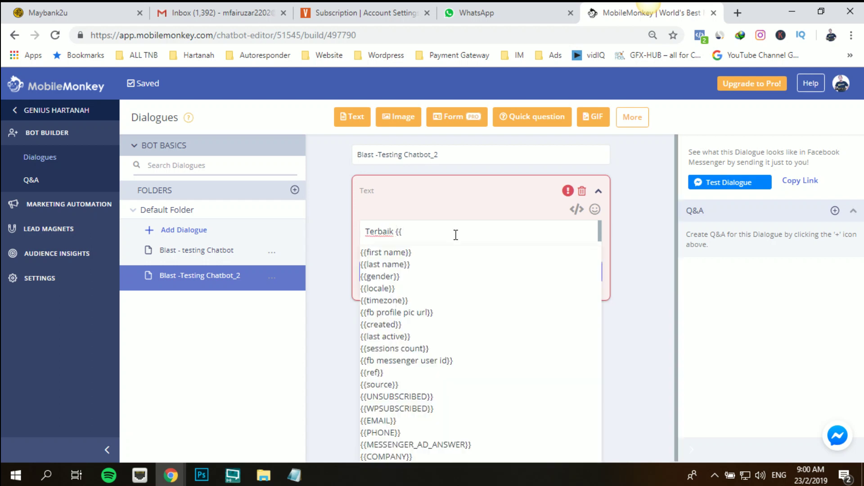
{"action": "left_click", "coordinate": [451, 263]}
{"action": "key", "text": "BackSpace"}
{"action": "key", "text": "BackSpace"}
{"action": "key", "text": "BackSpace"}
{"action": "key", "text": "BackSpace"}
{"action": "key", "text": "BackSpace"}
{"action": "key", "text": "BackSpace"}
{"action": "key", "text": "BackSpace"}
{"action": "key", "text": "BackSpace"}
{"action": "key", "text": "BackSpace"}
{"action": "key", "text": "BackSpace"}
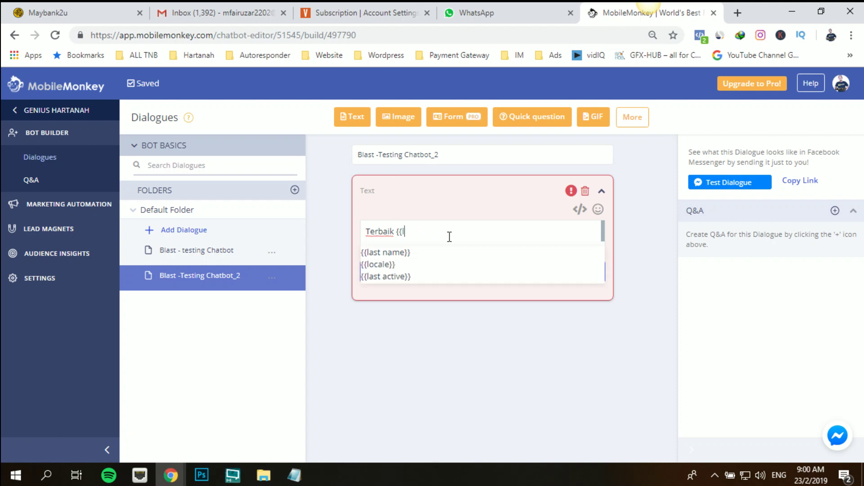
{"action": "key", "text": "BackSpace"}
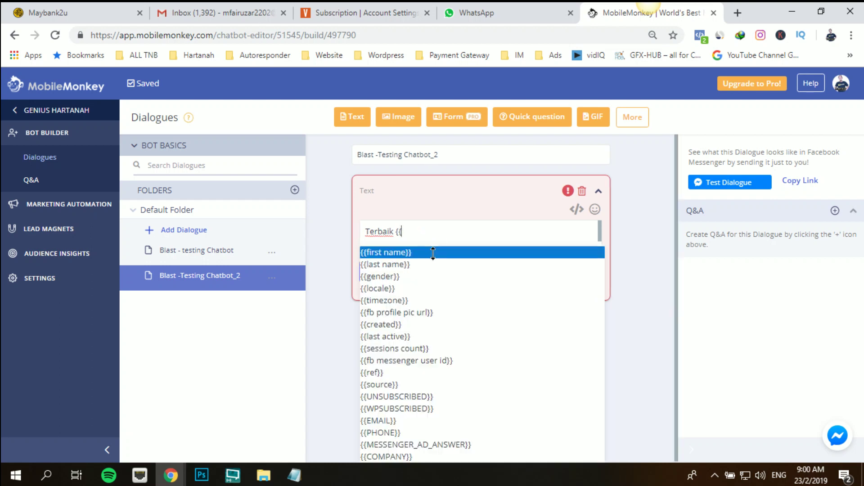
Insert the {{first name}} attribute after "Terbaik" and add the line "Ini ada panduan PERCUMA untuk anda." below a blank line.
{"action": "left_click", "coordinate": [432, 252]}
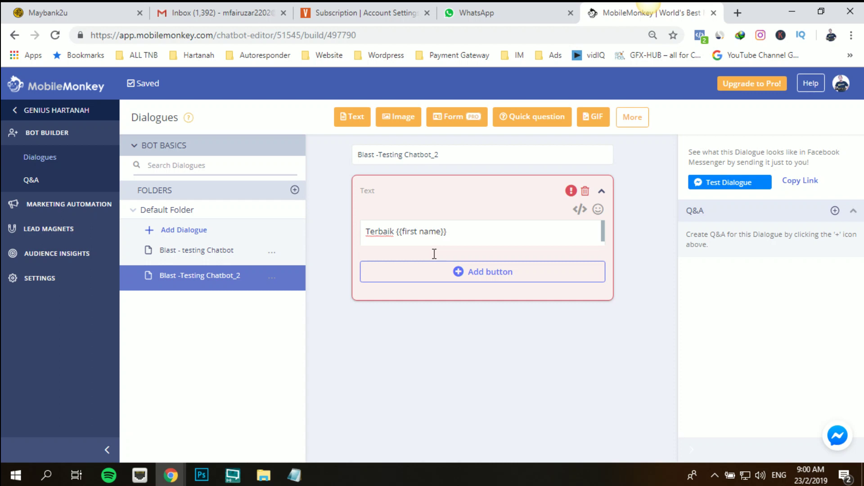
{"action": "key", "text": "Return"}
{"action": "type", "text": "Ini ada panduan"}
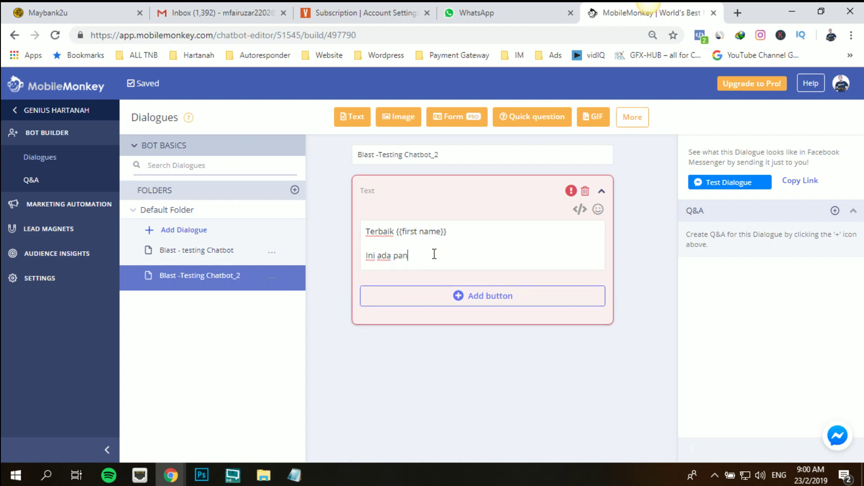
{"action": "key", "text": "BackSpace"}
{"action": "key", "text": "BackSpace"}
{"action": "key", "text": "BackSpace"}
{"action": "key", "text": "BackSpace"}
{"action": "type", "text": "PERCUMA untuk anda."}
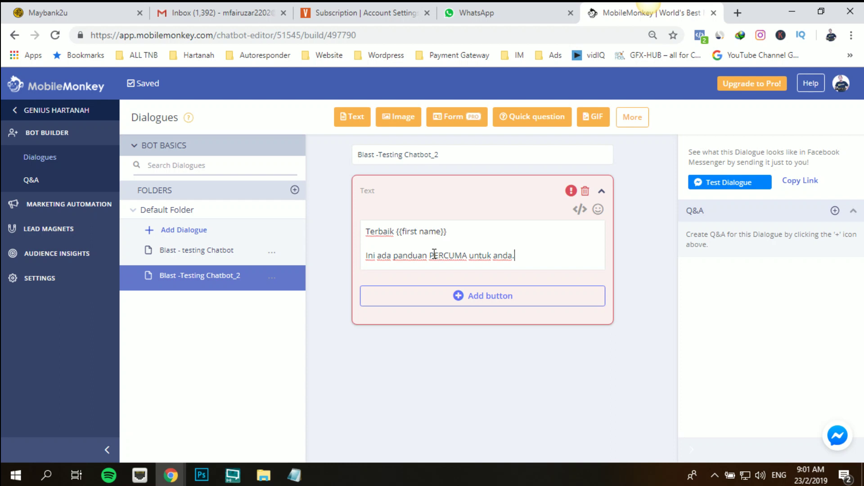
Add an attachment widget below the text in the Blast -Testing Chatbot_2 dialogue and start choosing its file.
{"action": "left_click", "coordinate": [640, 124]}
{"action": "left_click", "coordinate": [285, 141]}
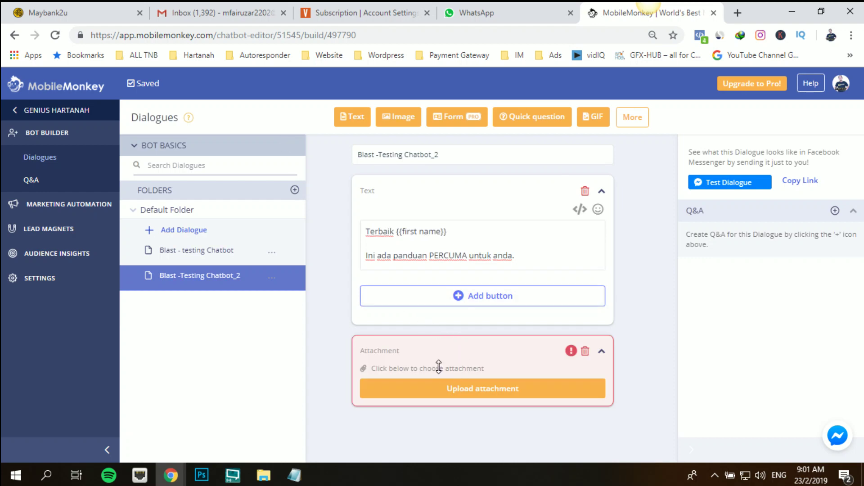
{"action": "left_click", "coordinate": [463, 389]}
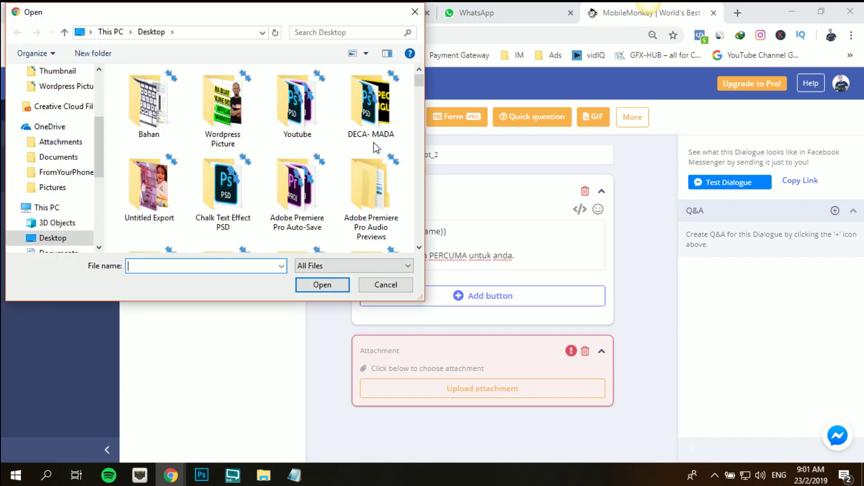
Look through the Desktop files and folders for a PDF to use as the attachment.
{"action": "scroll", "coordinate": [372, 141], "scroll_direction": "down", "scroll_amount": 10}
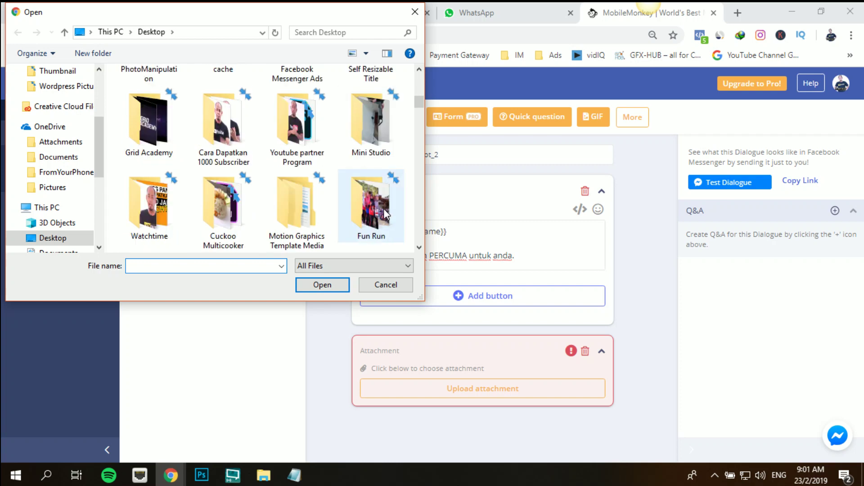
{"action": "scroll", "coordinate": [385, 212], "scroll_direction": "down", "scroll_amount": 2}
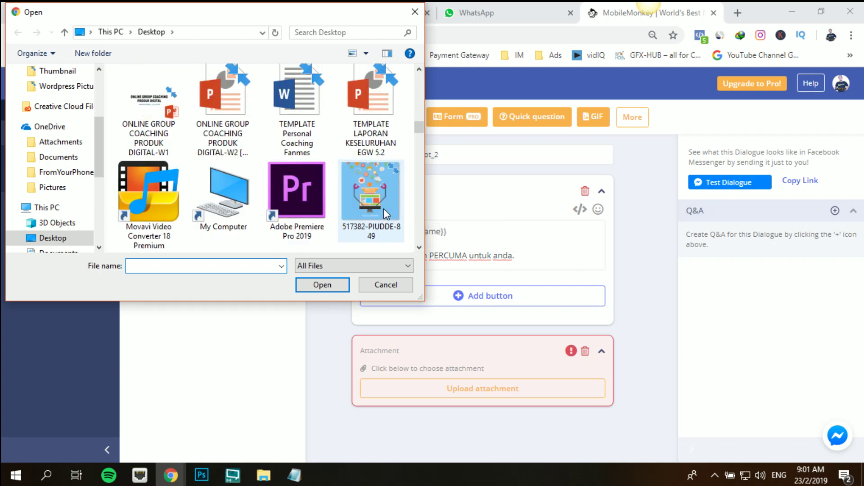
{"action": "scroll", "coordinate": [384, 209], "scroll_direction": "down", "scroll_amount": 6}
{"action": "scroll", "coordinate": [384, 209], "scroll_direction": "up", "scroll_amount": 2}
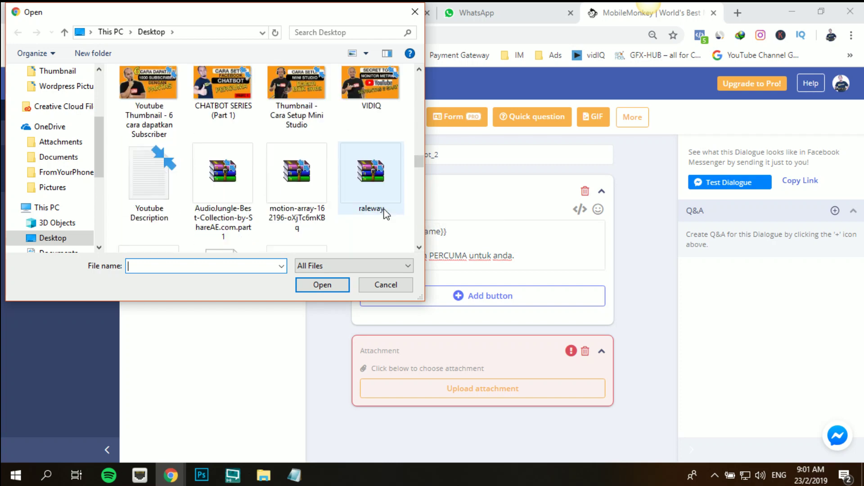
{"action": "scroll", "coordinate": [383, 209], "scroll_direction": "down", "scroll_amount": 2}
{"action": "scroll", "coordinate": [385, 211], "scroll_direction": "up", "scroll_amount": 4}
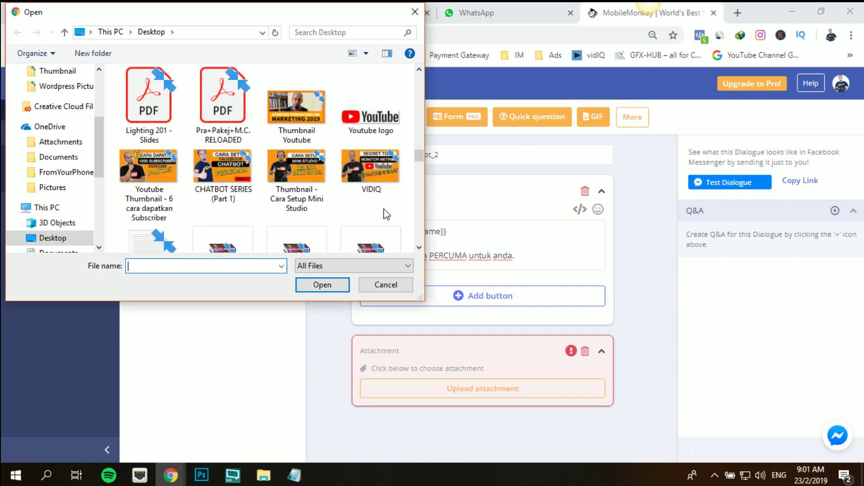
{"action": "scroll", "coordinate": [384, 212], "scroll_direction": "down", "scroll_amount": 4}
{"action": "scroll", "coordinate": [385, 212], "scroll_direction": "up", "scroll_amount": 2}
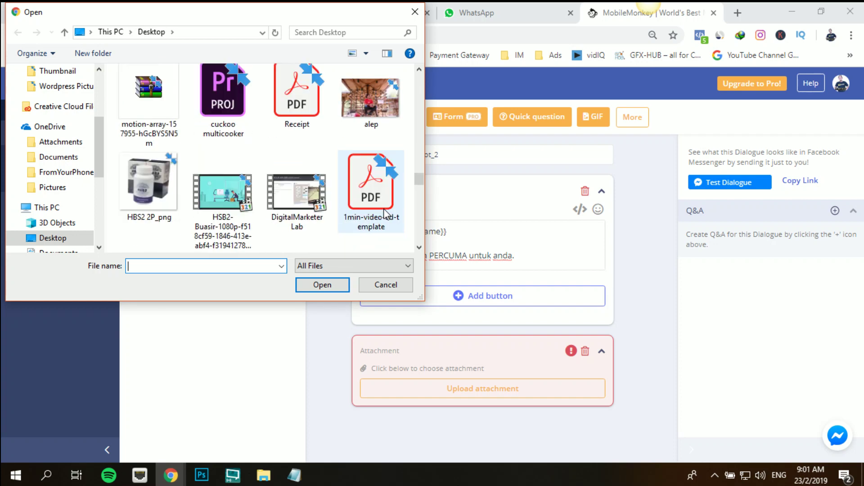
{"action": "scroll", "coordinate": [385, 213], "scroll_direction": "down", "scroll_amount": 1}
{"action": "scroll", "coordinate": [384, 211], "scroll_direction": "down", "scroll_amount": 2}
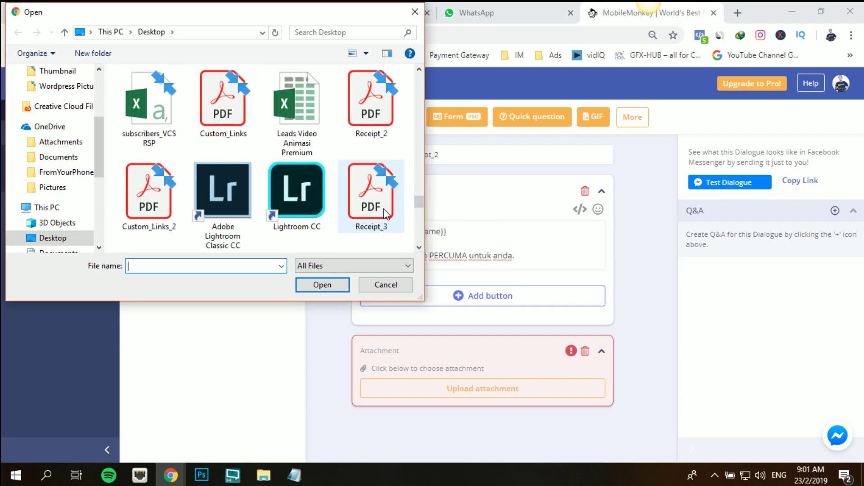
{"action": "scroll", "coordinate": [386, 213], "scroll_direction": "down", "scroll_amount": 2}
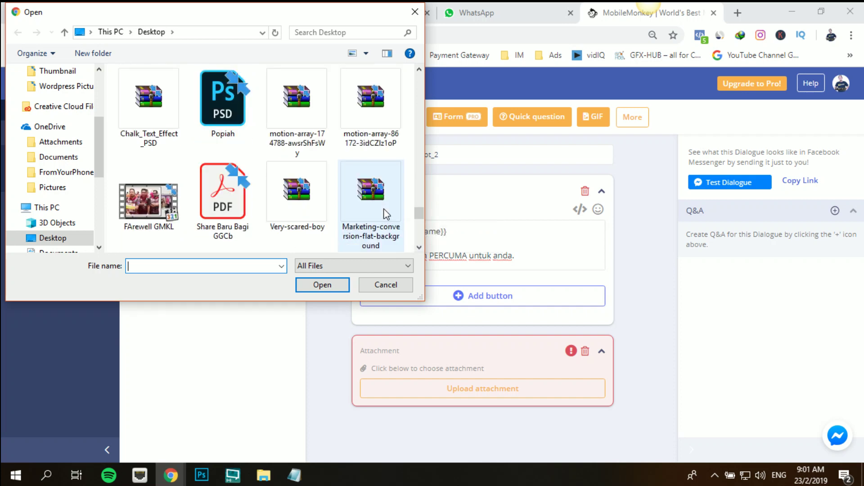
{"action": "scroll", "coordinate": [385, 213], "scroll_direction": "down", "scroll_amount": 2}
{"action": "scroll", "coordinate": [386, 214], "scroll_direction": "down", "scroll_amount": 2}
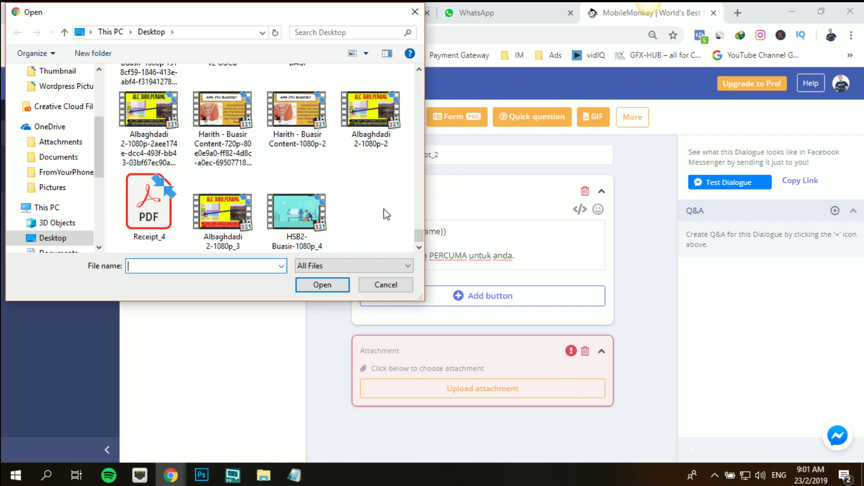
{"action": "scroll", "coordinate": [385, 214], "scroll_direction": "up", "scroll_amount": 3}
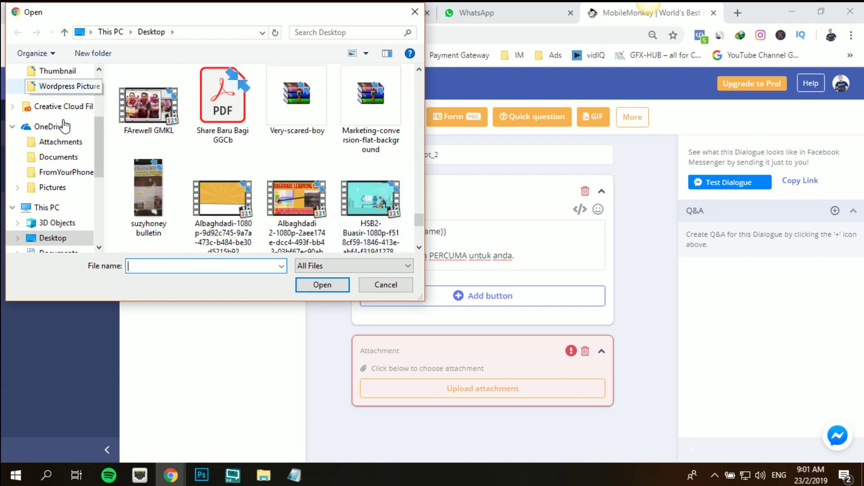
{"action": "scroll", "coordinate": [67, 104], "scroll_direction": "up", "scroll_amount": 2}
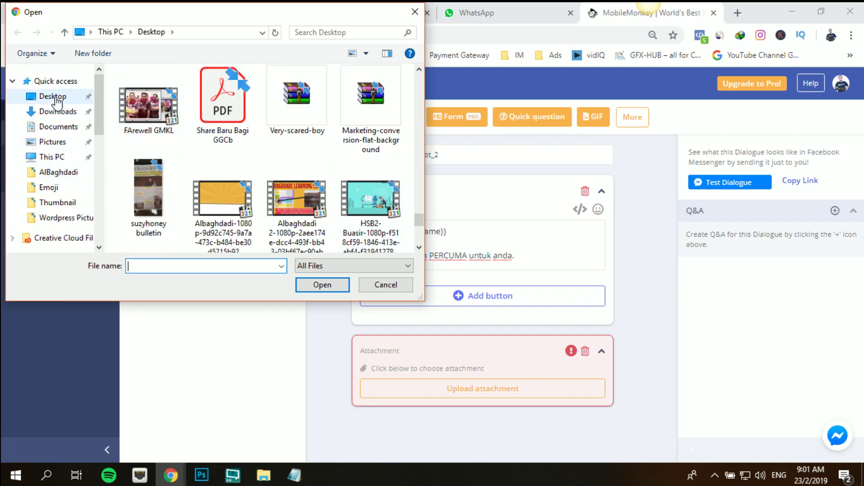
Upload the Motion Graphics Templates Instructions PDF from the Self Resizable Title folder on the Desktop as the attachment.
{"action": "left_click", "coordinate": [54, 98]}
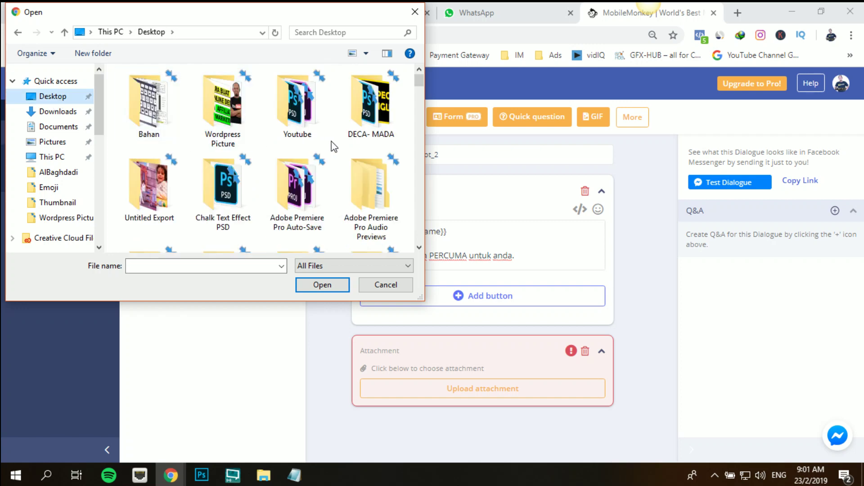
{"action": "scroll", "coordinate": [377, 149], "scroll_direction": "down", "scroll_amount": 3}
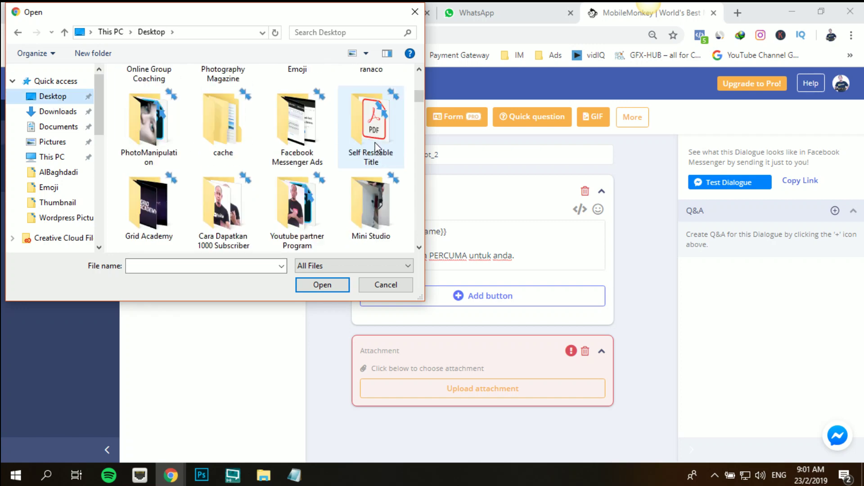
{"action": "double_click", "coordinate": [377, 144]}
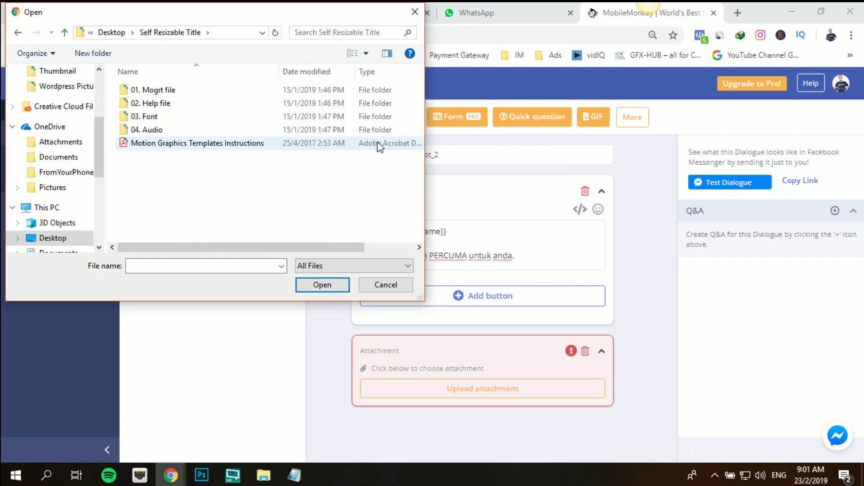
{"action": "double_click", "coordinate": [216, 145]}
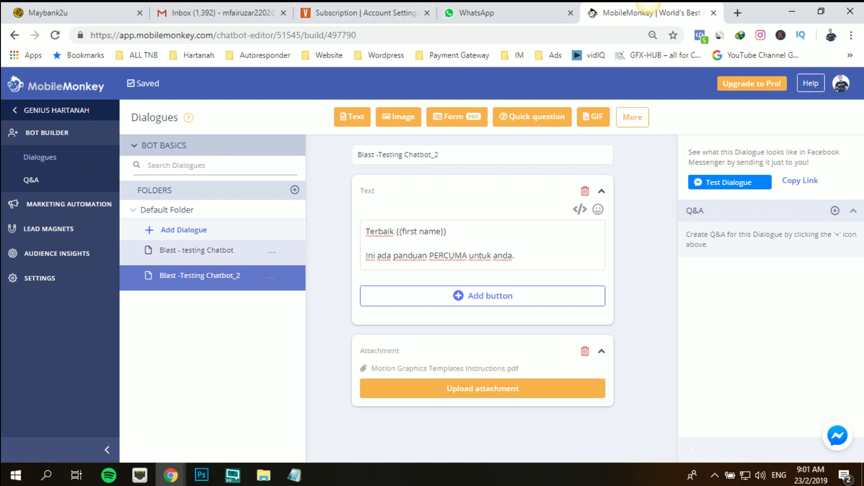
Send a test of the Blast - testing Chatbot dialogue to Messenger and answer it there with "Nak!".
{"action": "left_click", "coordinate": [239, 256]}
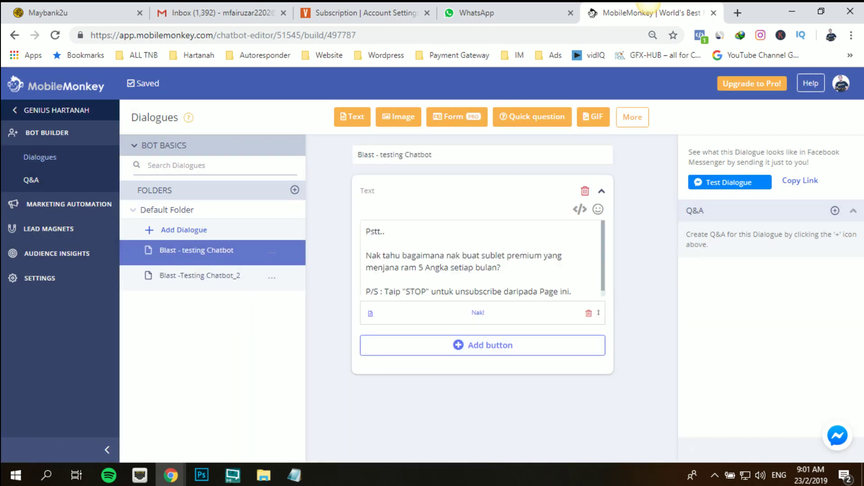
{"action": "left_click", "coordinate": [223, 284]}
{"action": "left_click", "coordinate": [229, 247]}
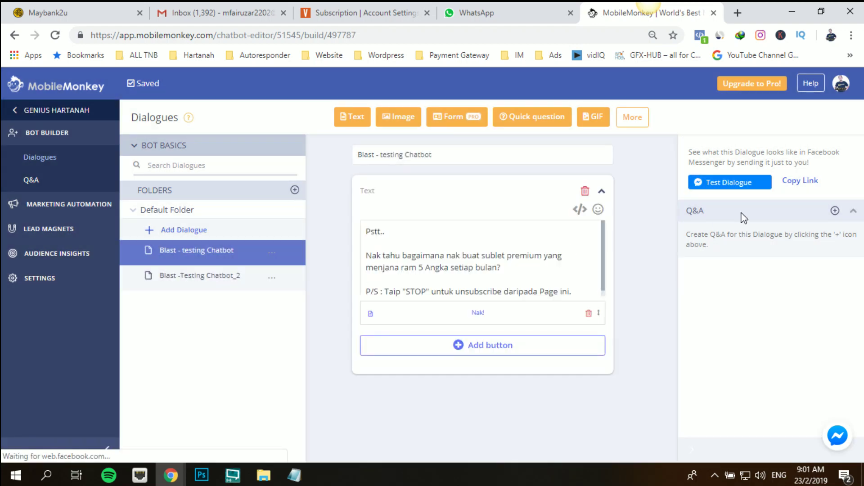
{"action": "left_click", "coordinate": [745, 183]}
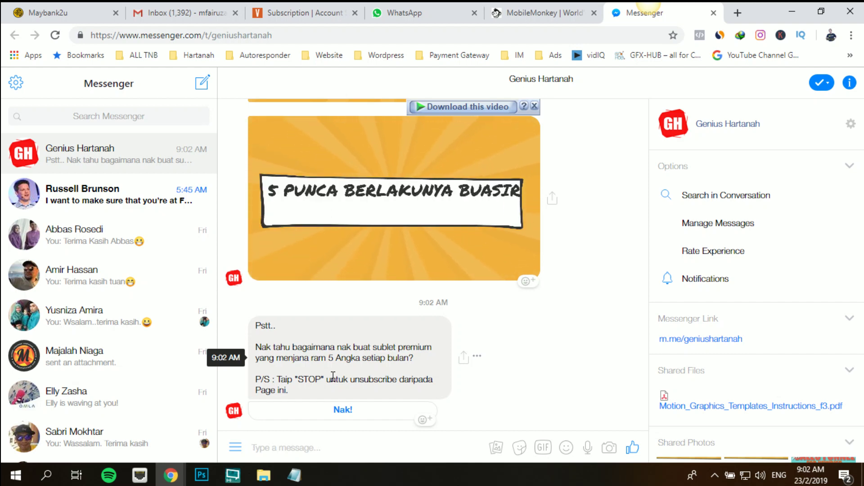
{"action": "left_click", "coordinate": [344, 411]}
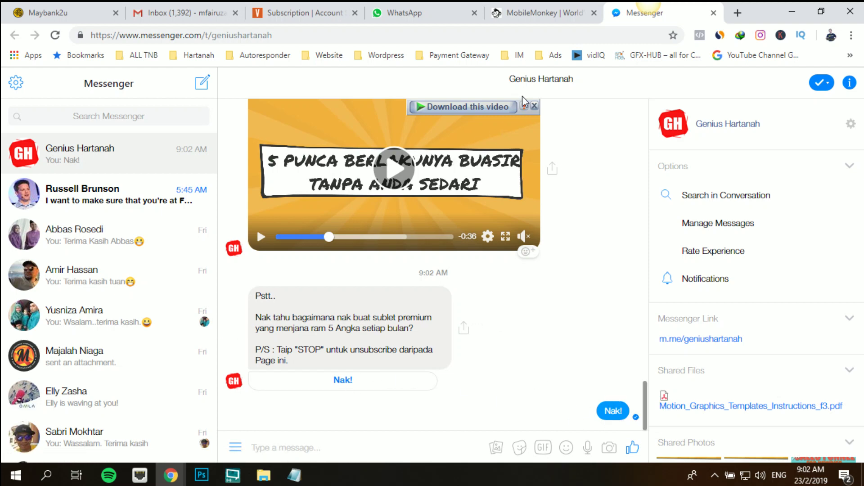
Relink the "Nak!" button of the Blast - testing Chatbot dialogue in MobileMonkey to the Blast -Testing Chatbot_2 dialogue.
{"action": "left_click", "coordinate": [528, 18]}
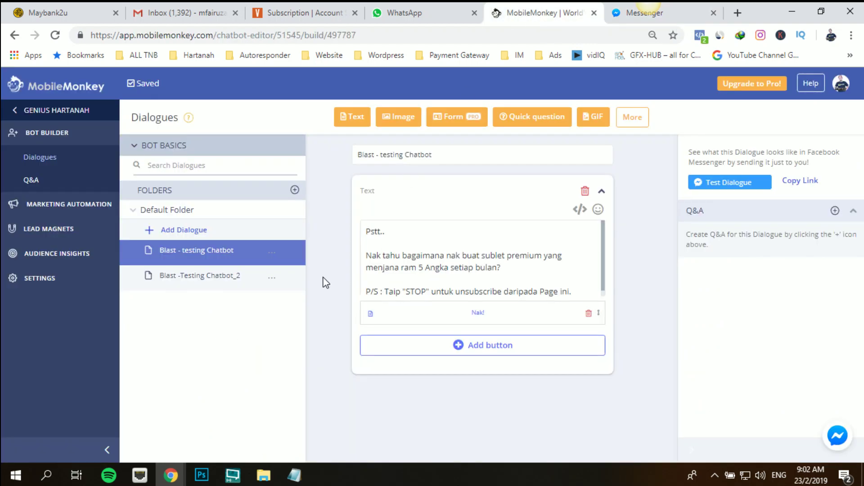
{"action": "left_click", "coordinate": [476, 314]}
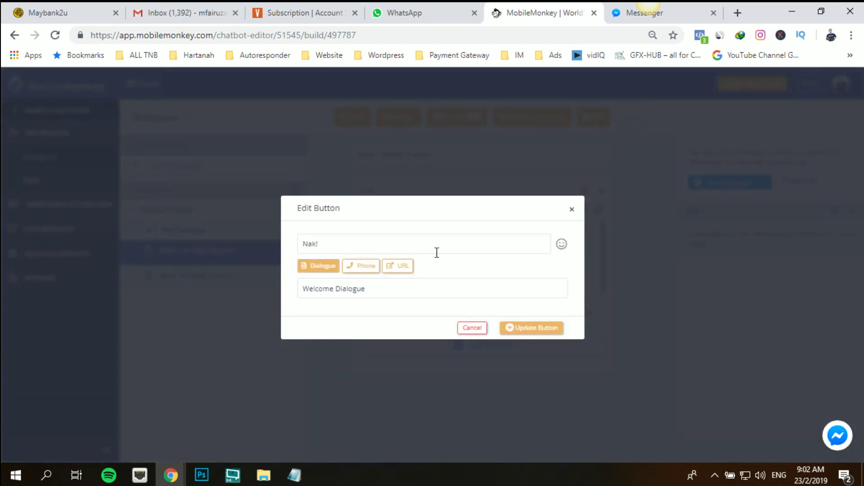
{"action": "left_click", "coordinate": [387, 296]}
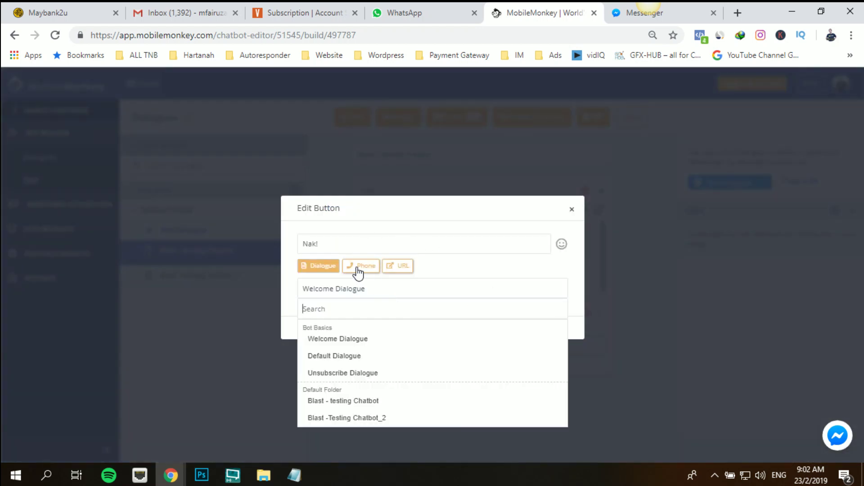
{"action": "left_click", "coordinate": [375, 418]}
{"action": "left_click", "coordinate": [532, 329]}
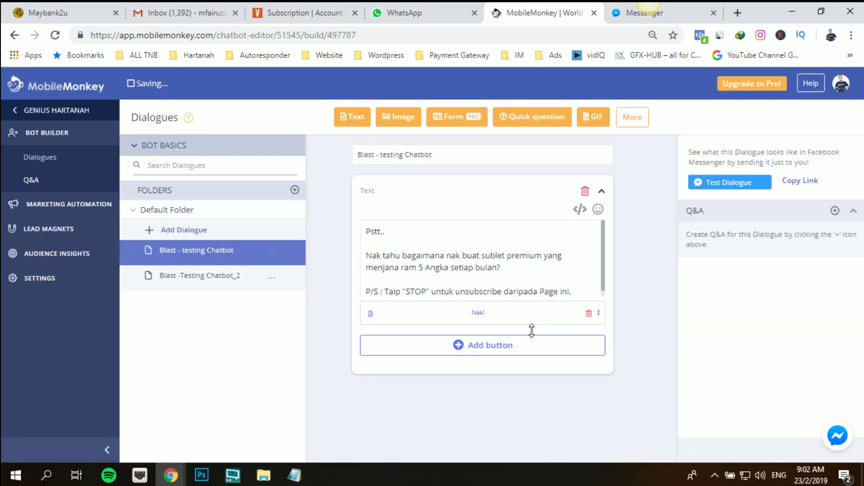
Send the Blast - testing Chatbot dialogue to Messenger again and answer the newest message with "Nak!".
{"action": "left_click", "coordinate": [710, 184]}
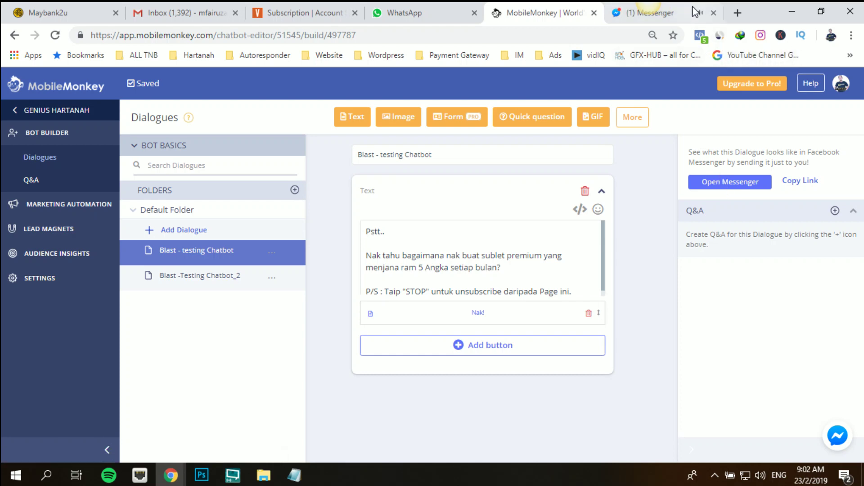
{"action": "left_click", "coordinate": [653, 12]}
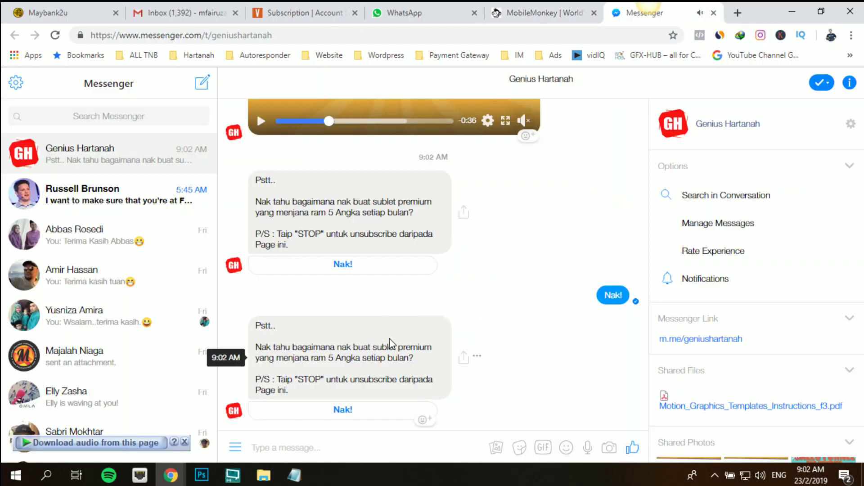
{"action": "left_click", "coordinate": [346, 412]}
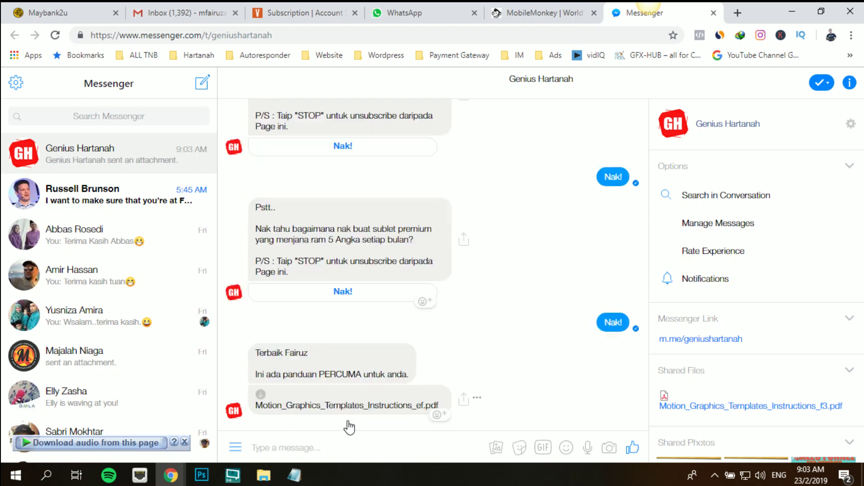
Open the PDF received in the Messenger chat, dismiss its download without saving and close the extra browser tab.
{"action": "left_click", "coordinate": [351, 406]}
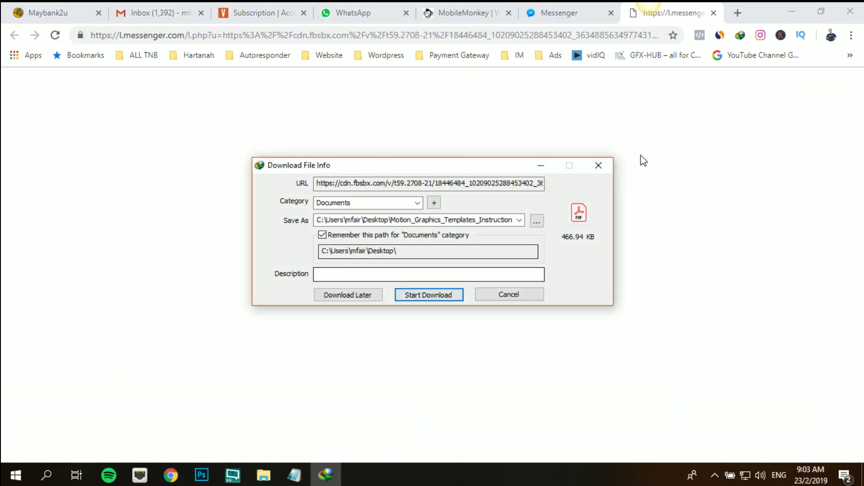
{"action": "left_click", "coordinate": [598, 166]}
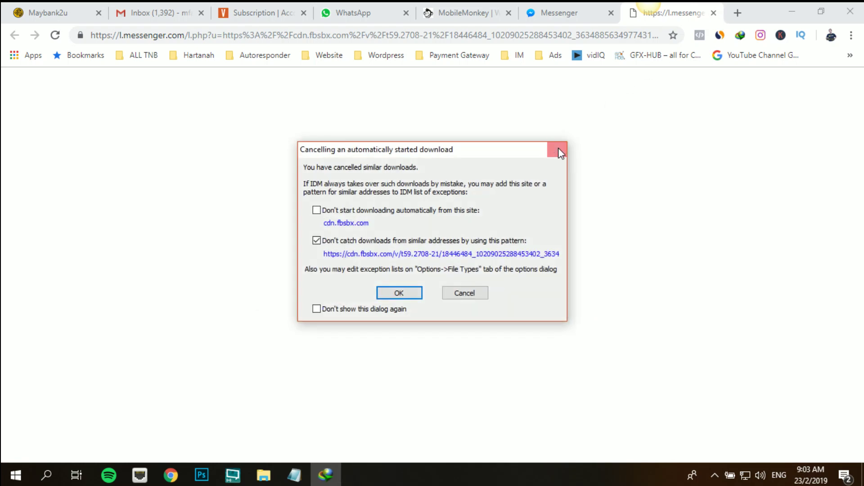
{"action": "left_click", "coordinate": [558, 147]}
{"action": "left_click", "coordinate": [713, 12]}
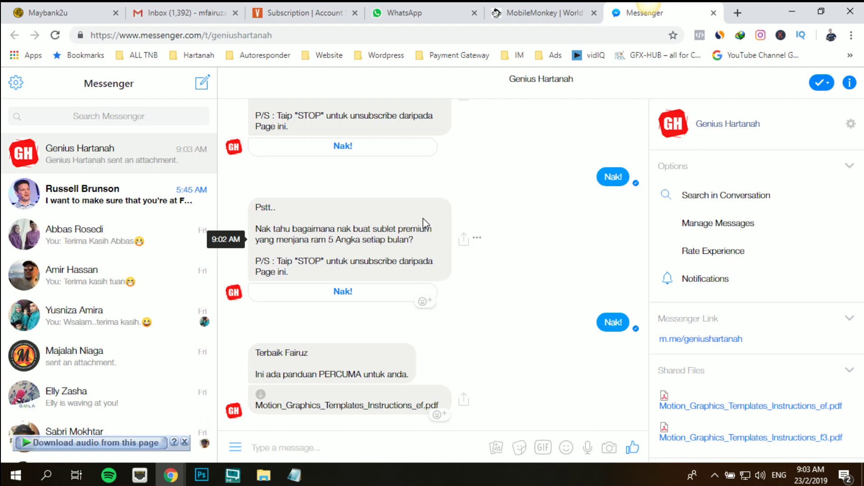
Switch to MobileMonkey and create a new Chat Blaster campaign named CHAT BLAST TESTING.
{"action": "left_click", "coordinate": [545, 13]}
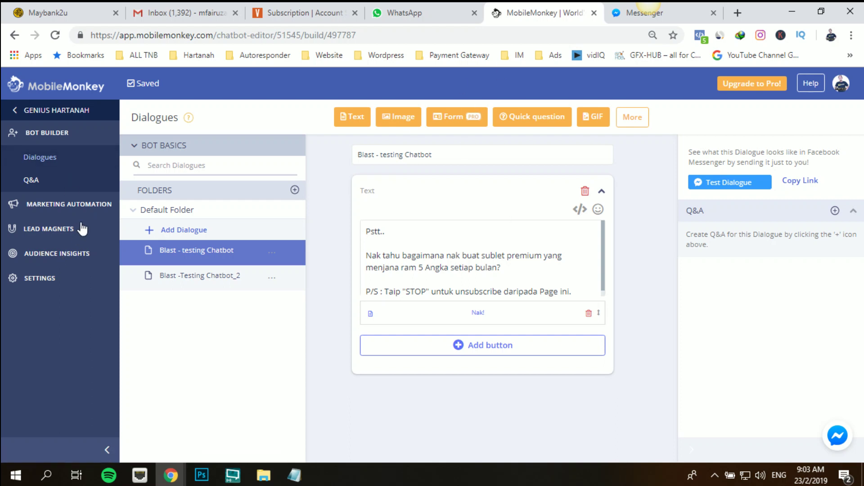
{"action": "left_click", "coordinate": [81, 208]}
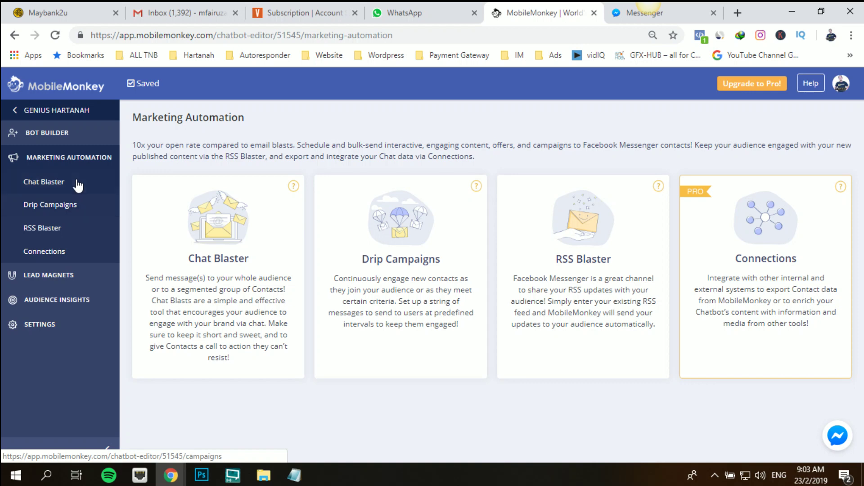
{"action": "left_click", "coordinate": [77, 182]}
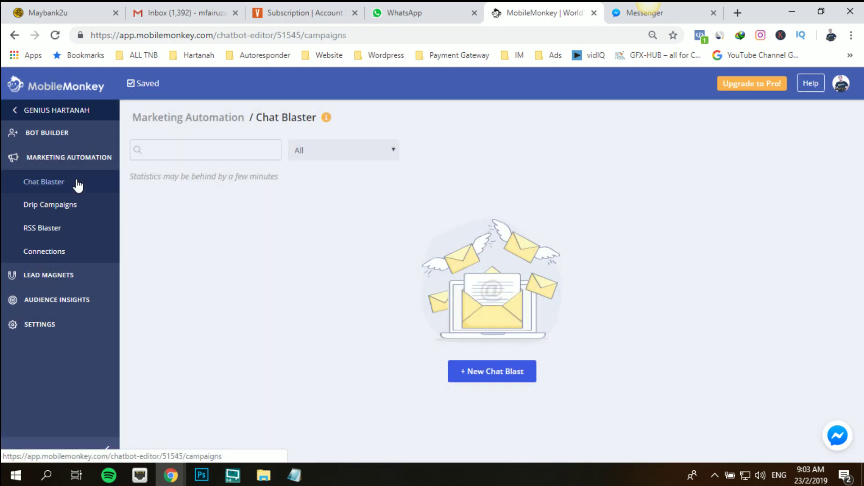
{"action": "left_click", "coordinate": [484, 372]}
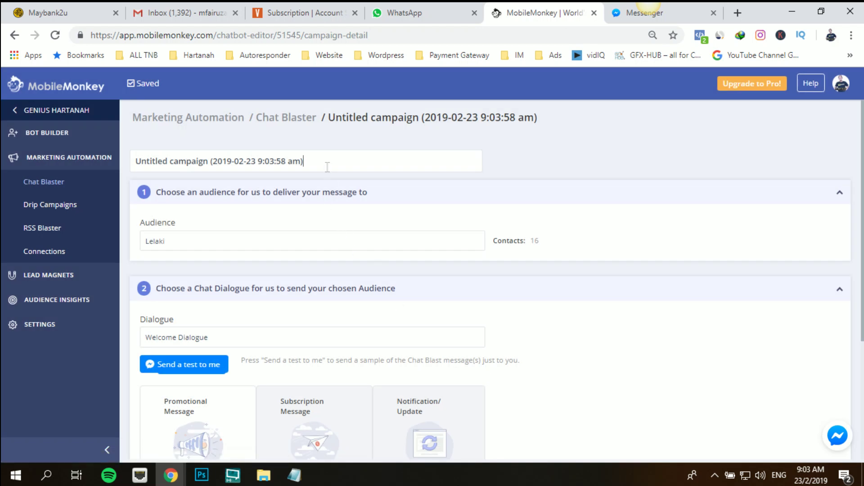
{"action": "triple_click", "coordinate": [317, 159]}
{"action": "type", "text": "CHAT"}
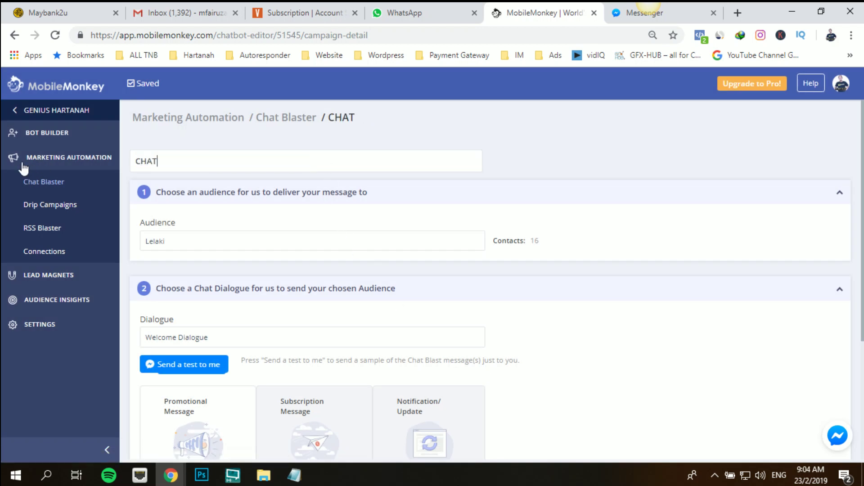
{"action": "type", "text": " BLAST TESTING"}
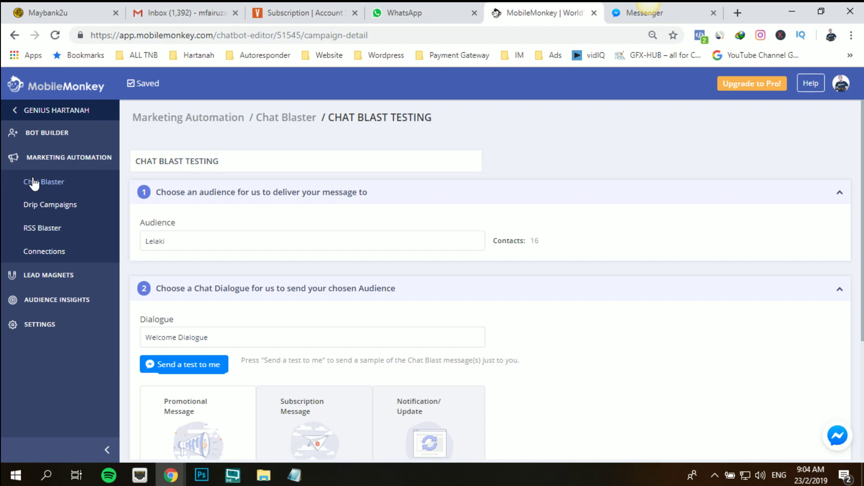
Set the audience of the CHAT BLAST TESTING campaign to ALL CONTACT.
{"action": "left_click", "coordinate": [198, 246]}
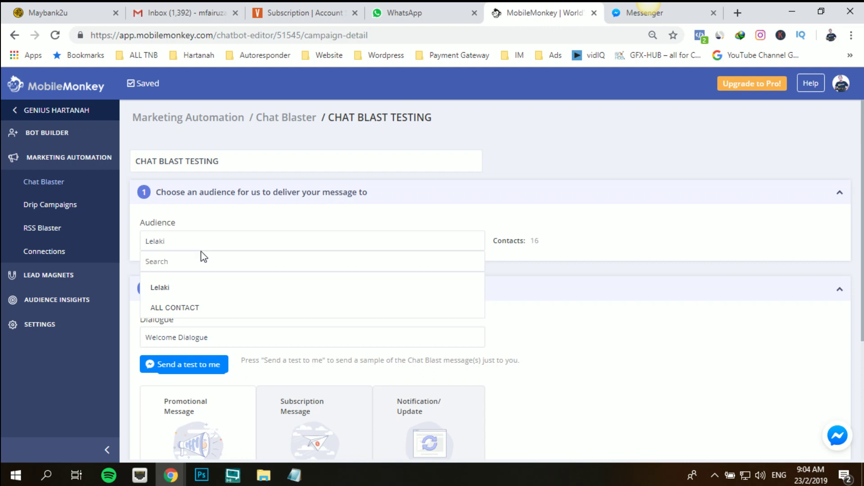
{"action": "left_click", "coordinate": [234, 314]}
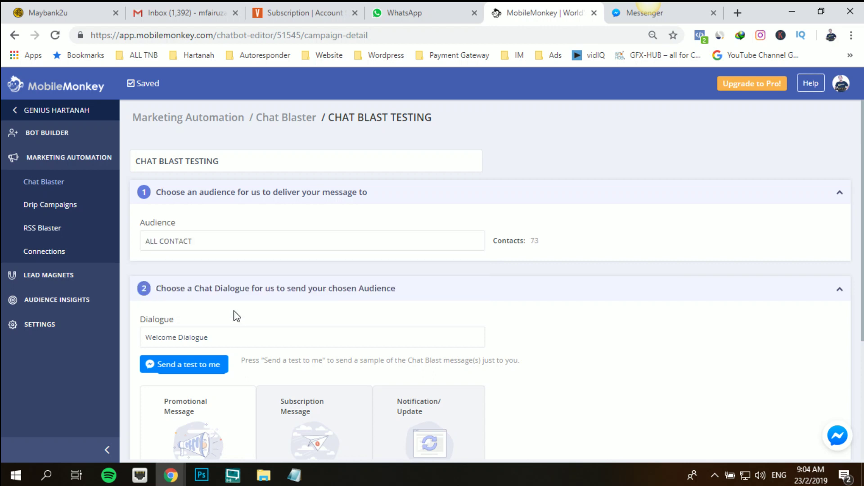
{"action": "scroll", "coordinate": [235, 309], "scroll_direction": "down", "scroll_amount": 2}
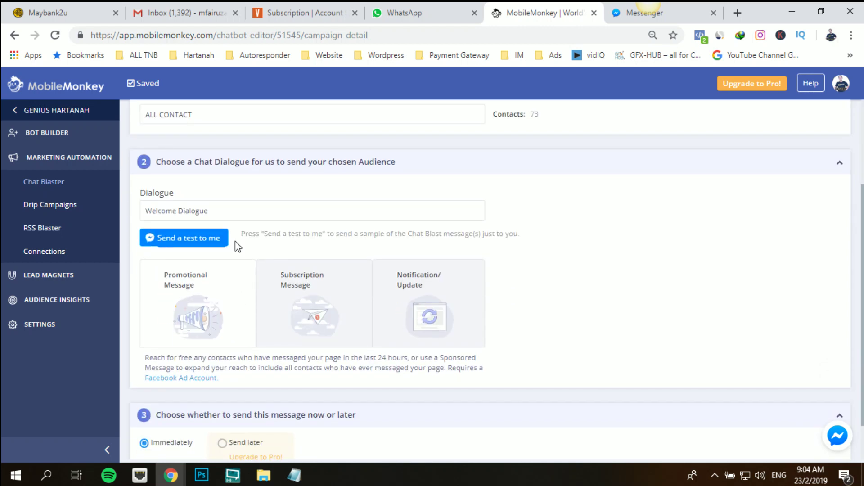
{"action": "scroll", "coordinate": [218, 192], "scroll_direction": "up", "scroll_amount": 2}
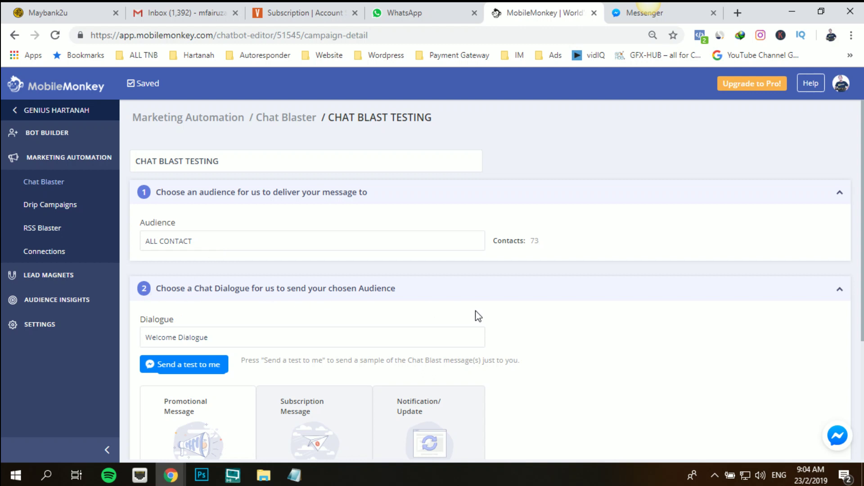
Choose Blast - testing Chatbot as the campaign's dialogue and compare it with the message in the Messenger chat.
{"action": "scroll", "coordinate": [476, 311], "scroll_direction": "down", "scroll_amount": 3}
{"action": "left_click", "coordinate": [235, 212]}
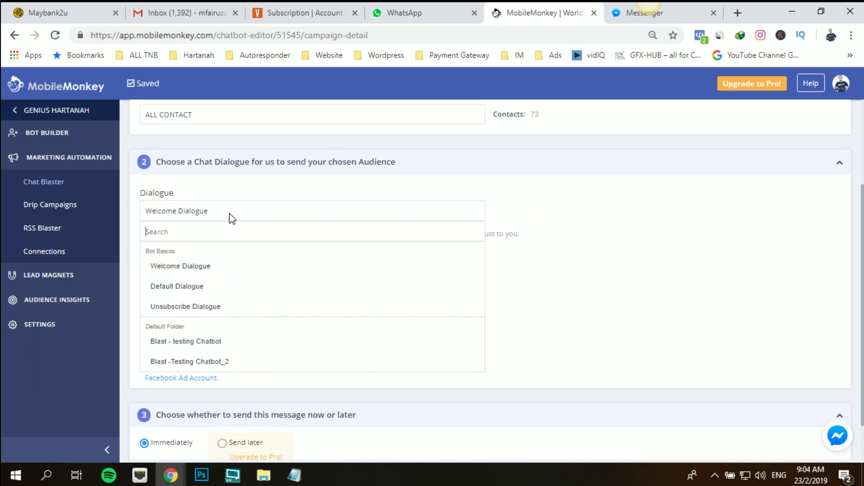
{"action": "left_click", "coordinate": [238, 346]}
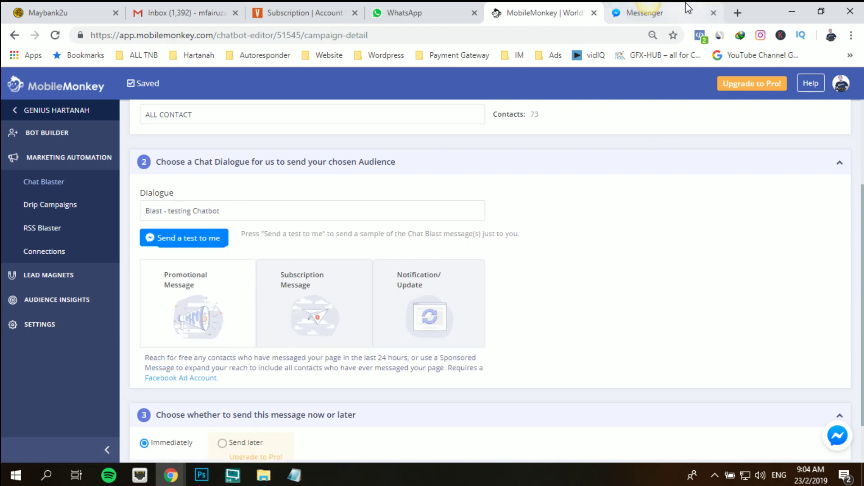
{"action": "left_click", "coordinate": [645, 13]}
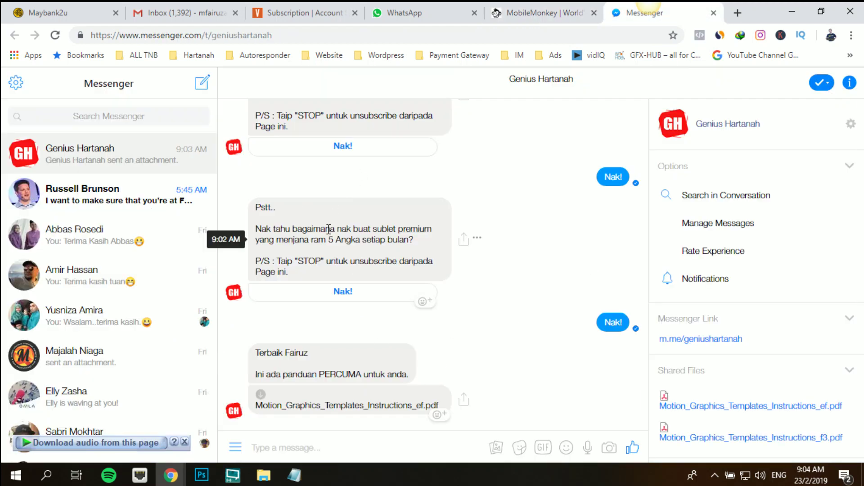
{"action": "left_click", "coordinate": [562, 13]}
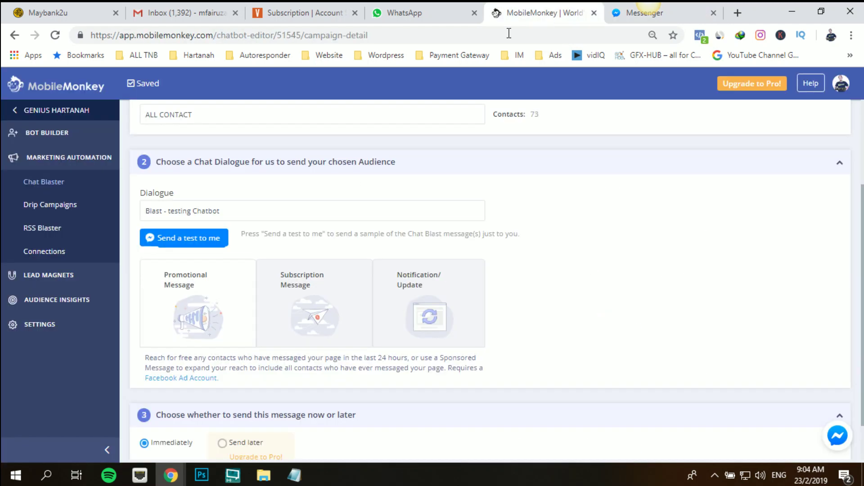
Set the blast's message type to Notification/Update with the Community Alert message tag and review the campaign settings.
{"action": "scroll", "coordinate": [628, 269], "scroll_direction": "down", "scroll_amount": 1}
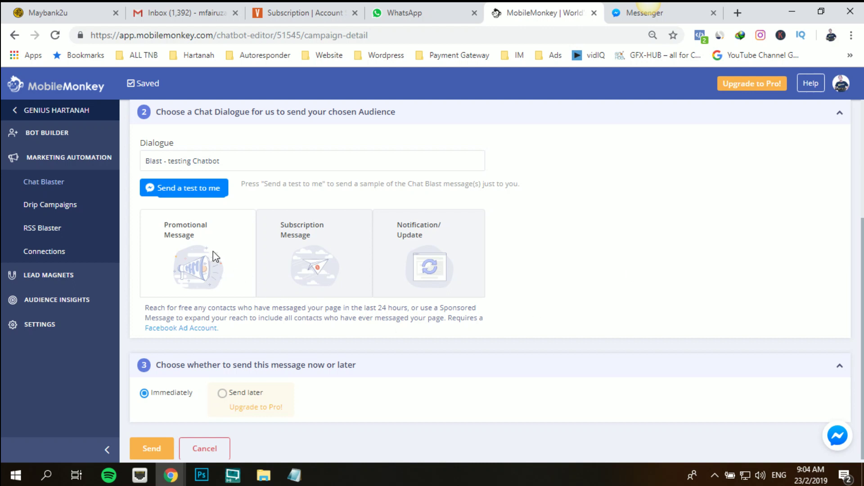
{"action": "left_click", "coordinate": [449, 233]}
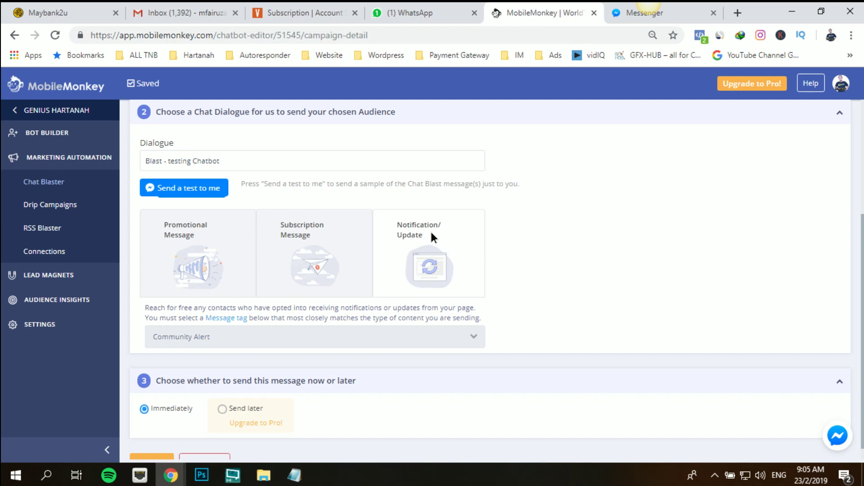
{"action": "left_click", "coordinate": [342, 341]}
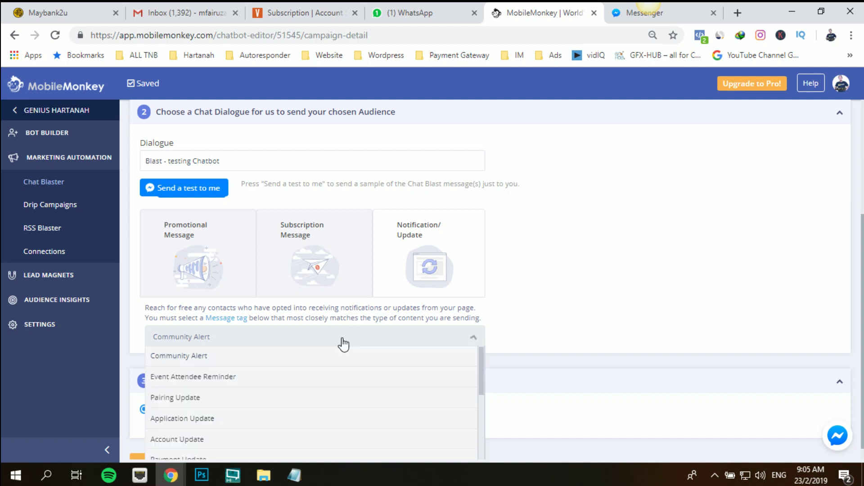
{"action": "left_click", "coordinate": [609, 353]}
{"action": "scroll", "coordinate": [609, 353], "scroll_direction": "down", "scroll_amount": 1}
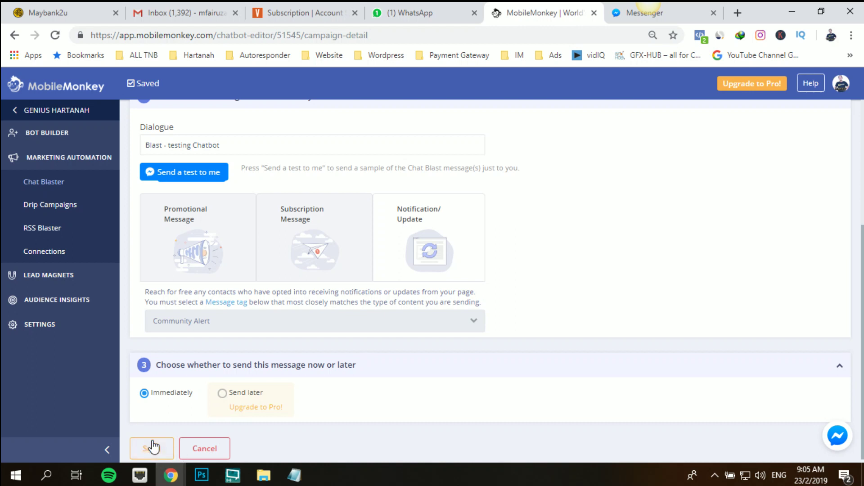
{"action": "scroll", "coordinate": [521, 399], "scroll_direction": "up", "scroll_amount": 4}
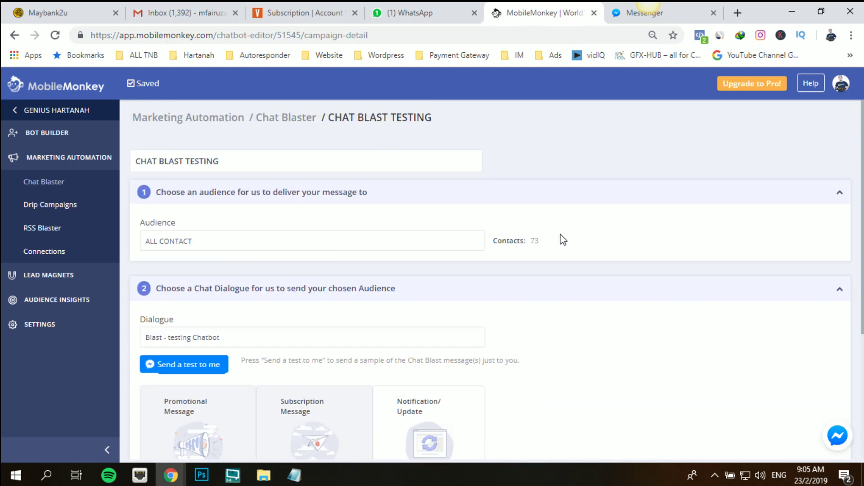